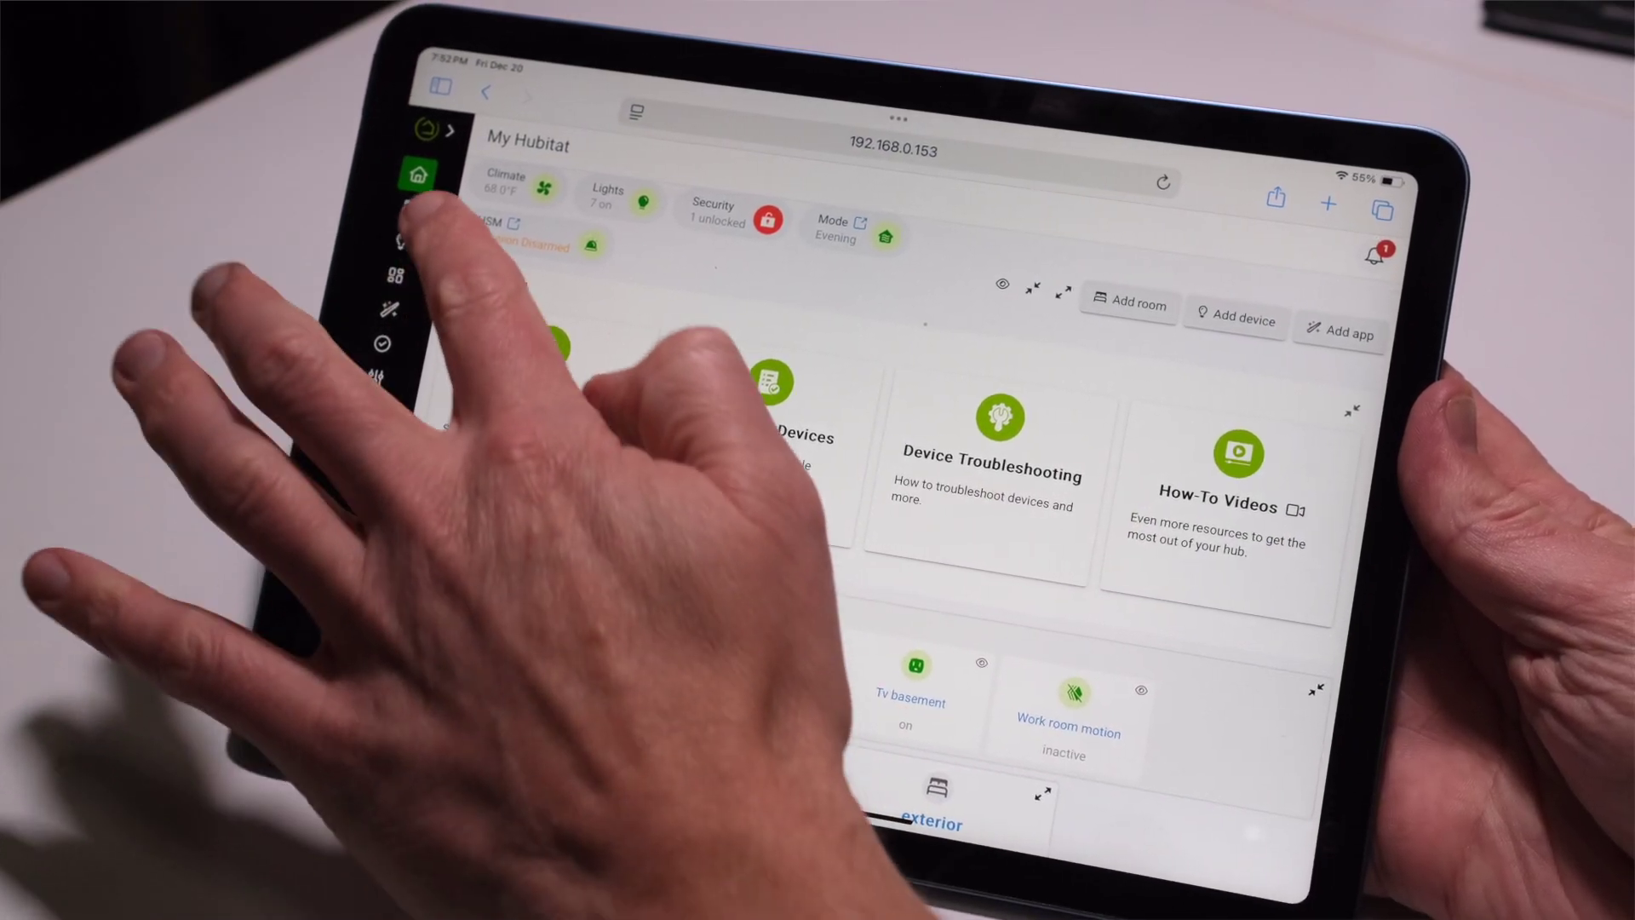
# - Open the rooms overview and hide the Freezer and space heater tiles in basement
pyautogui.click(413, 203)
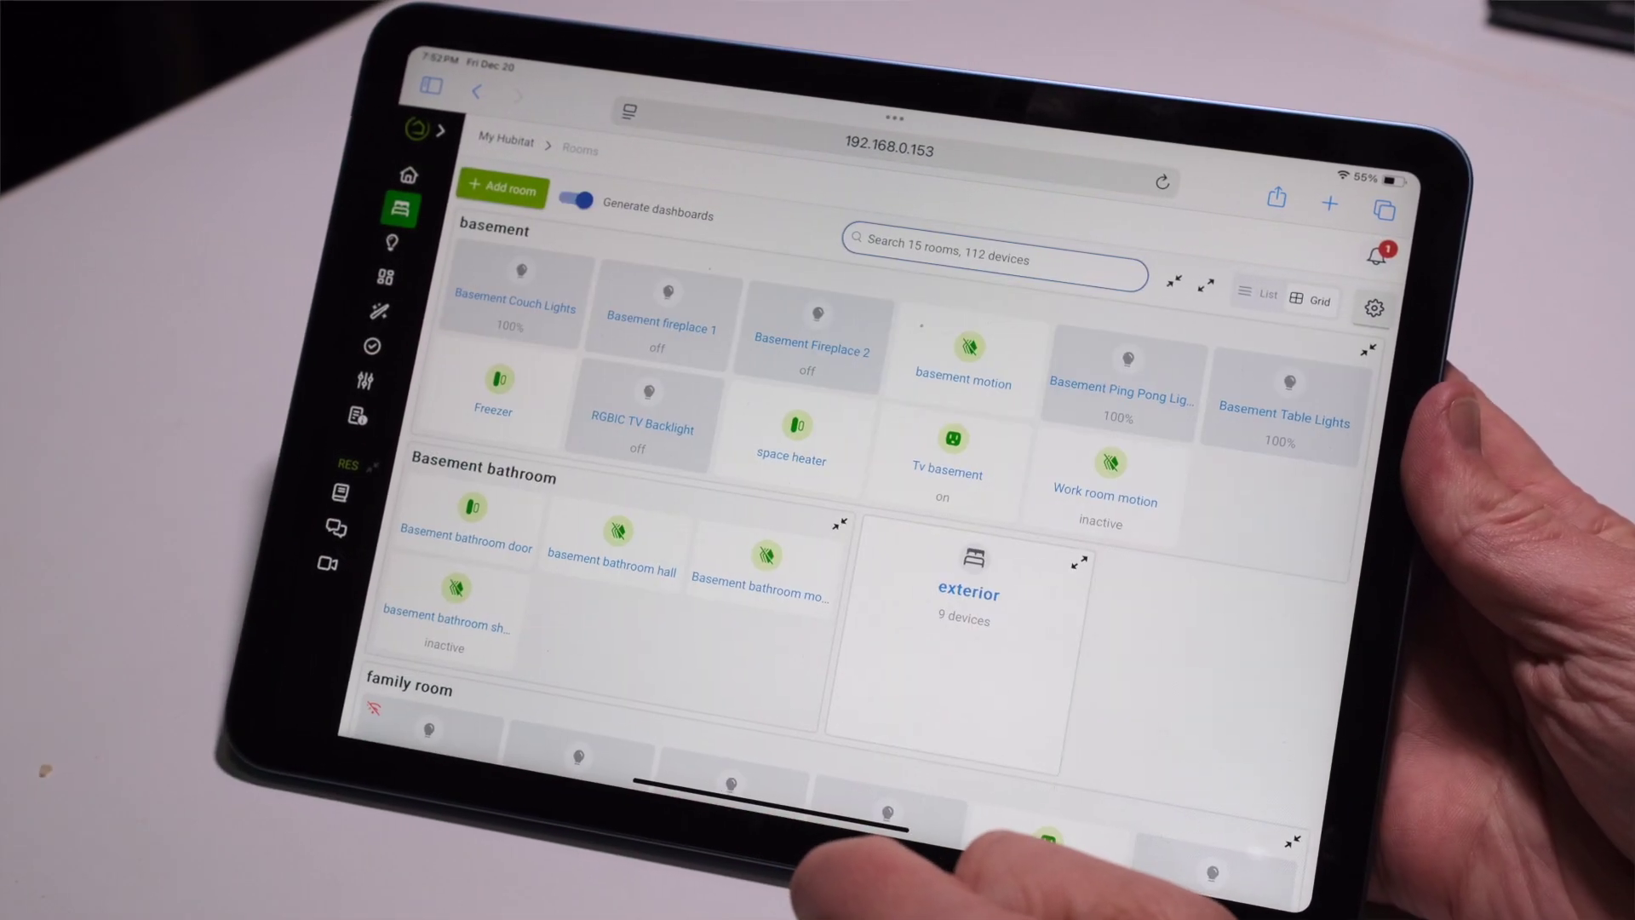
pyautogui.scroll(-3, 817, 553)
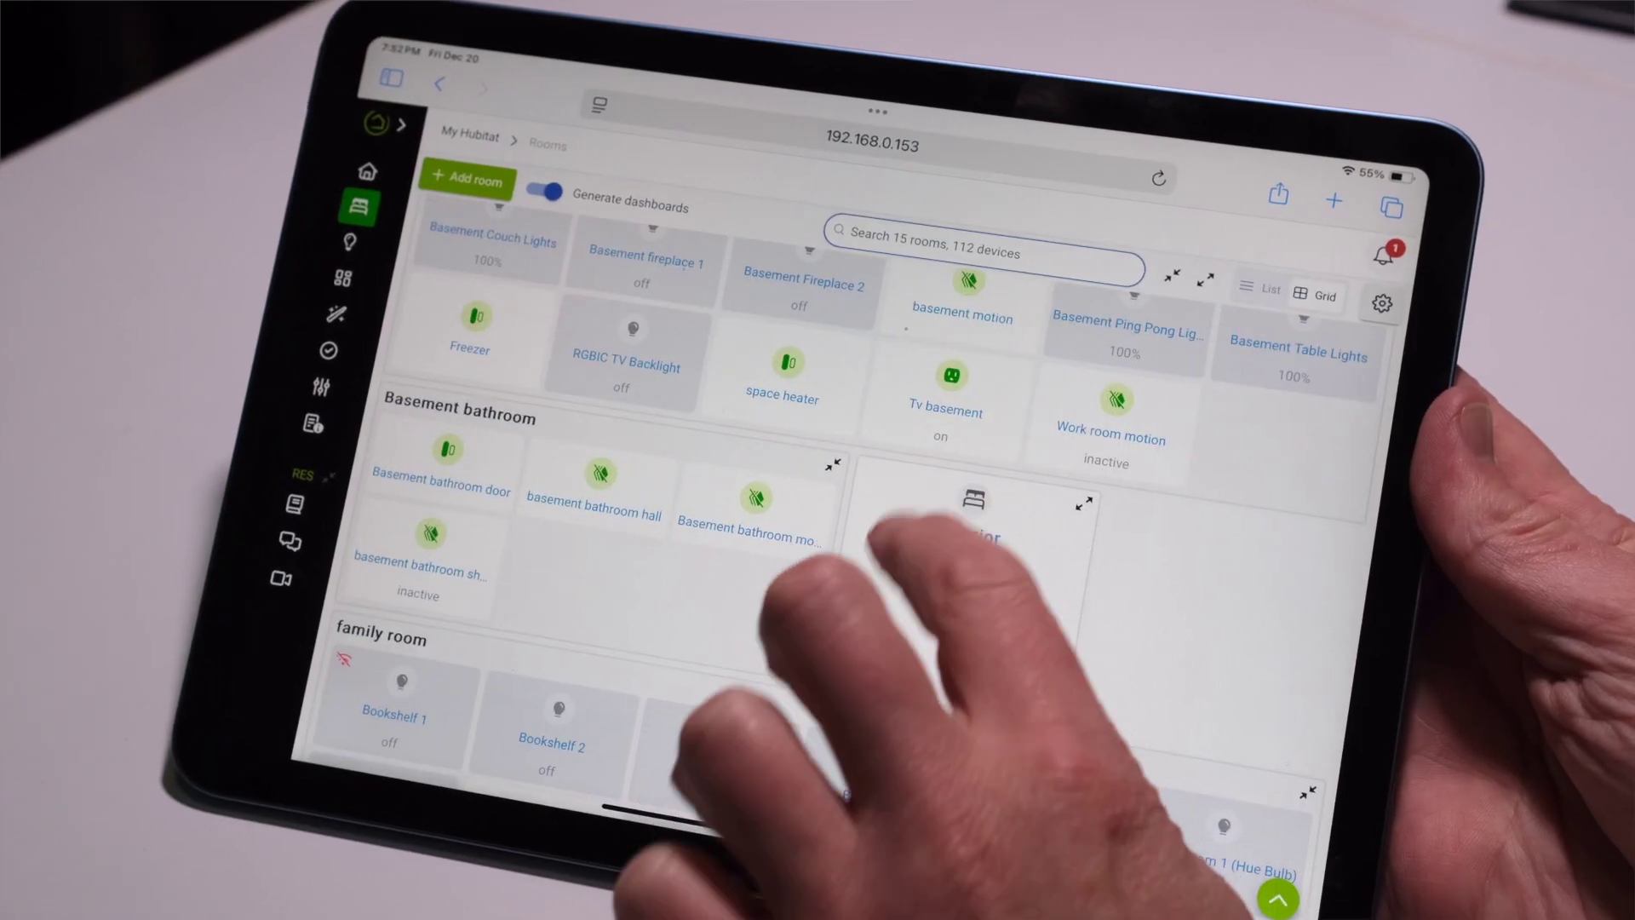
pyautogui.scroll(-5, 817, 554)
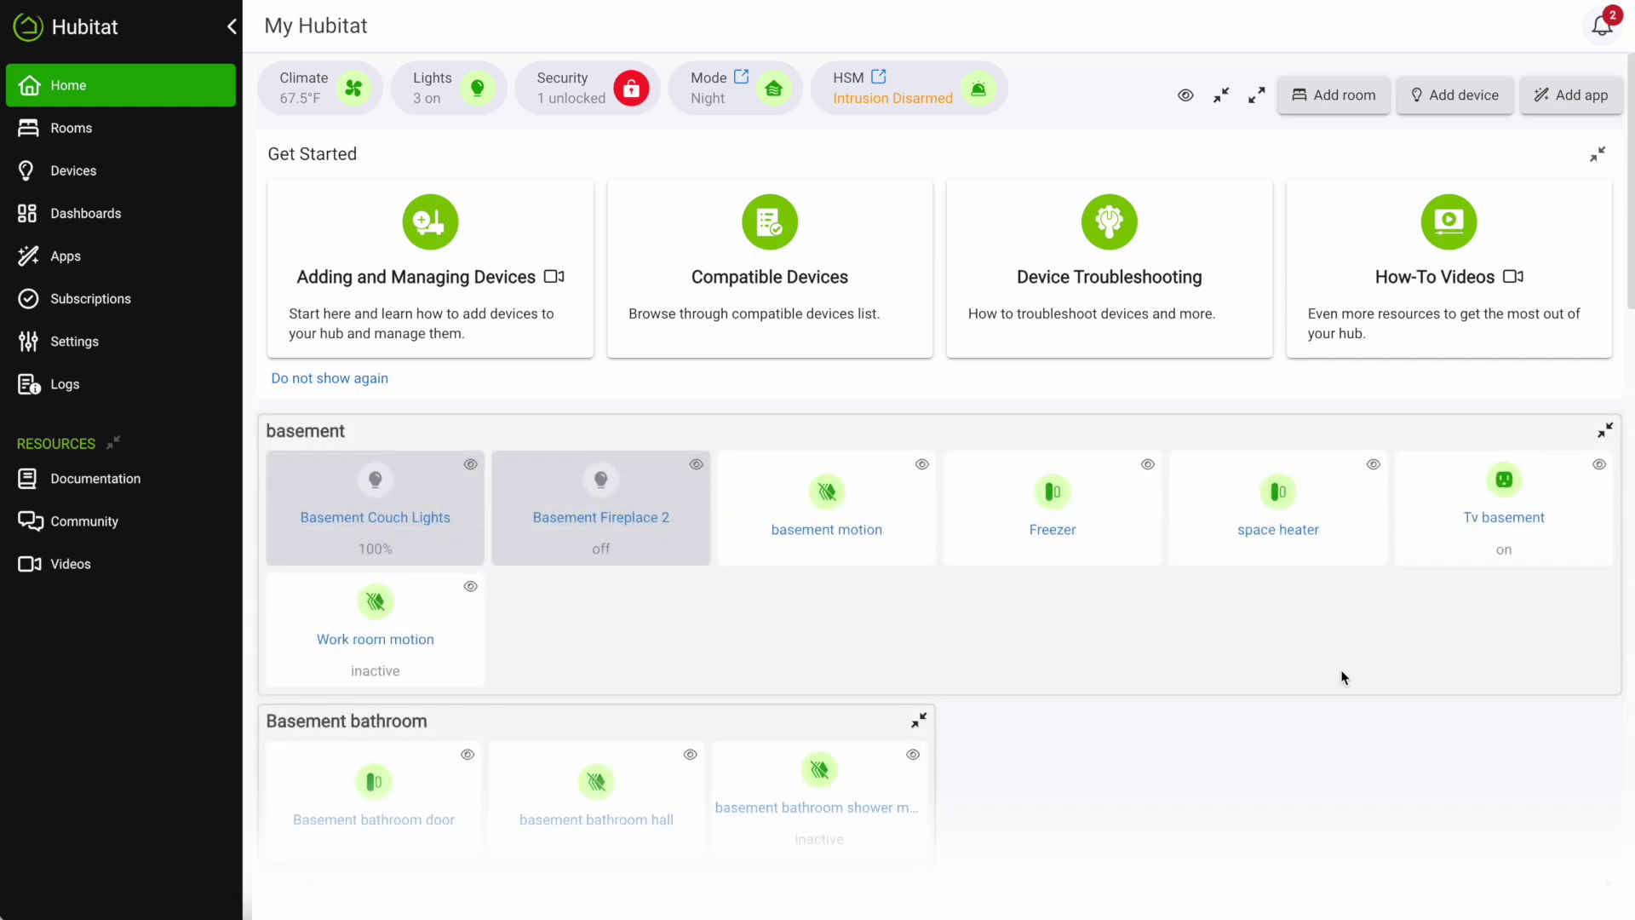
pyautogui.scroll(-2, 1342, 676)
pyautogui.scroll(-7, 1342, 677)
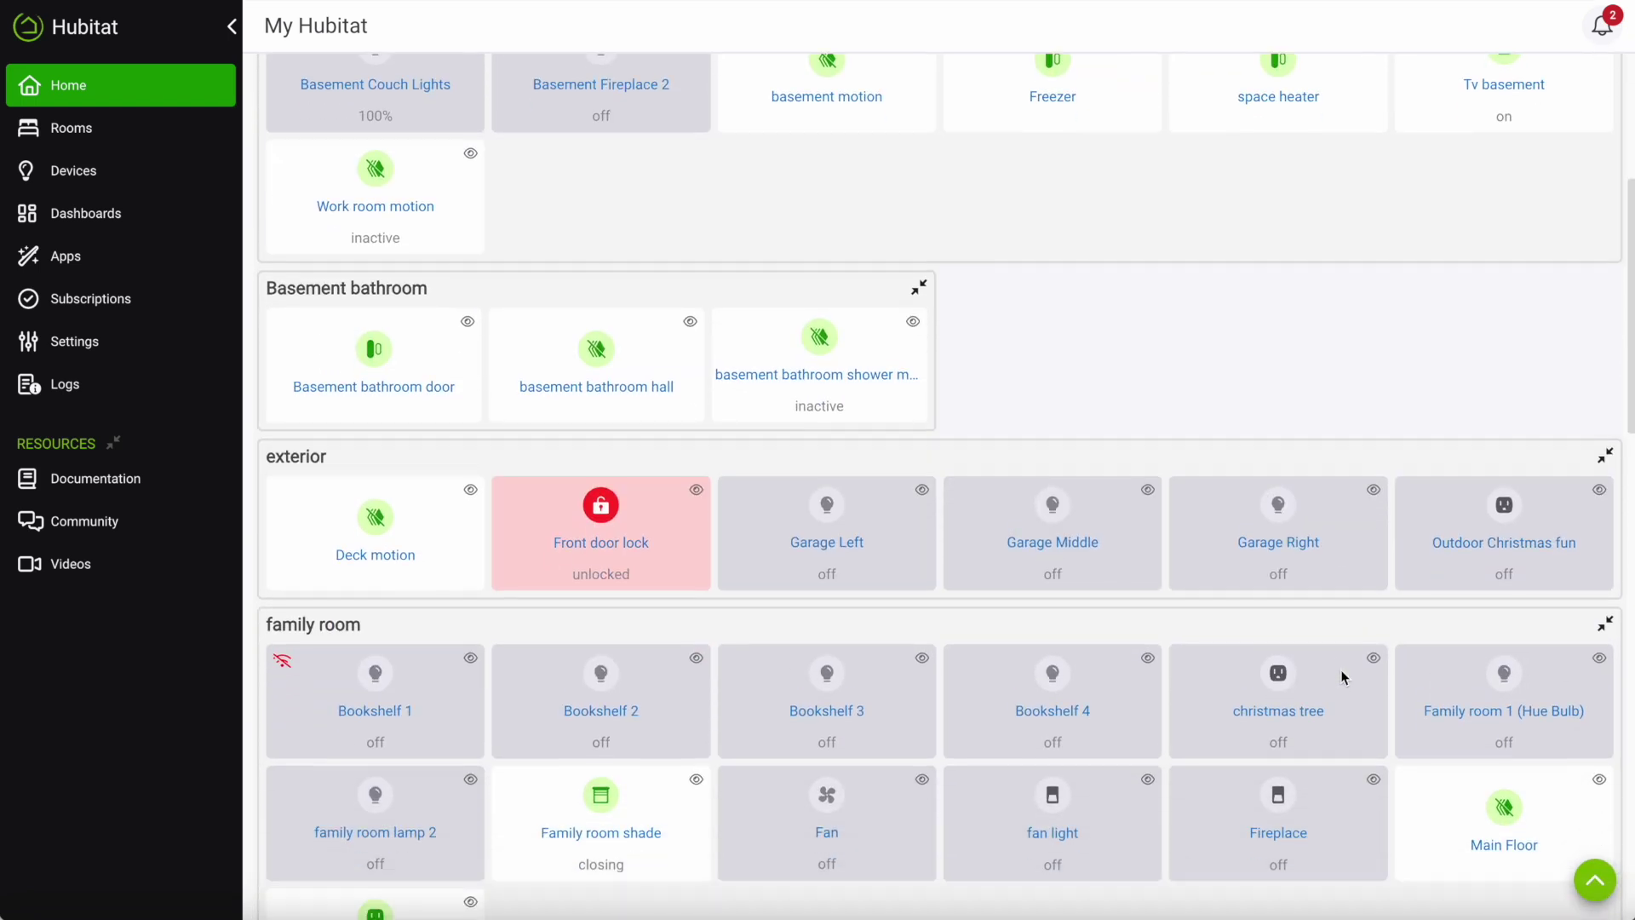
pyautogui.scroll(8, 1340, 670)
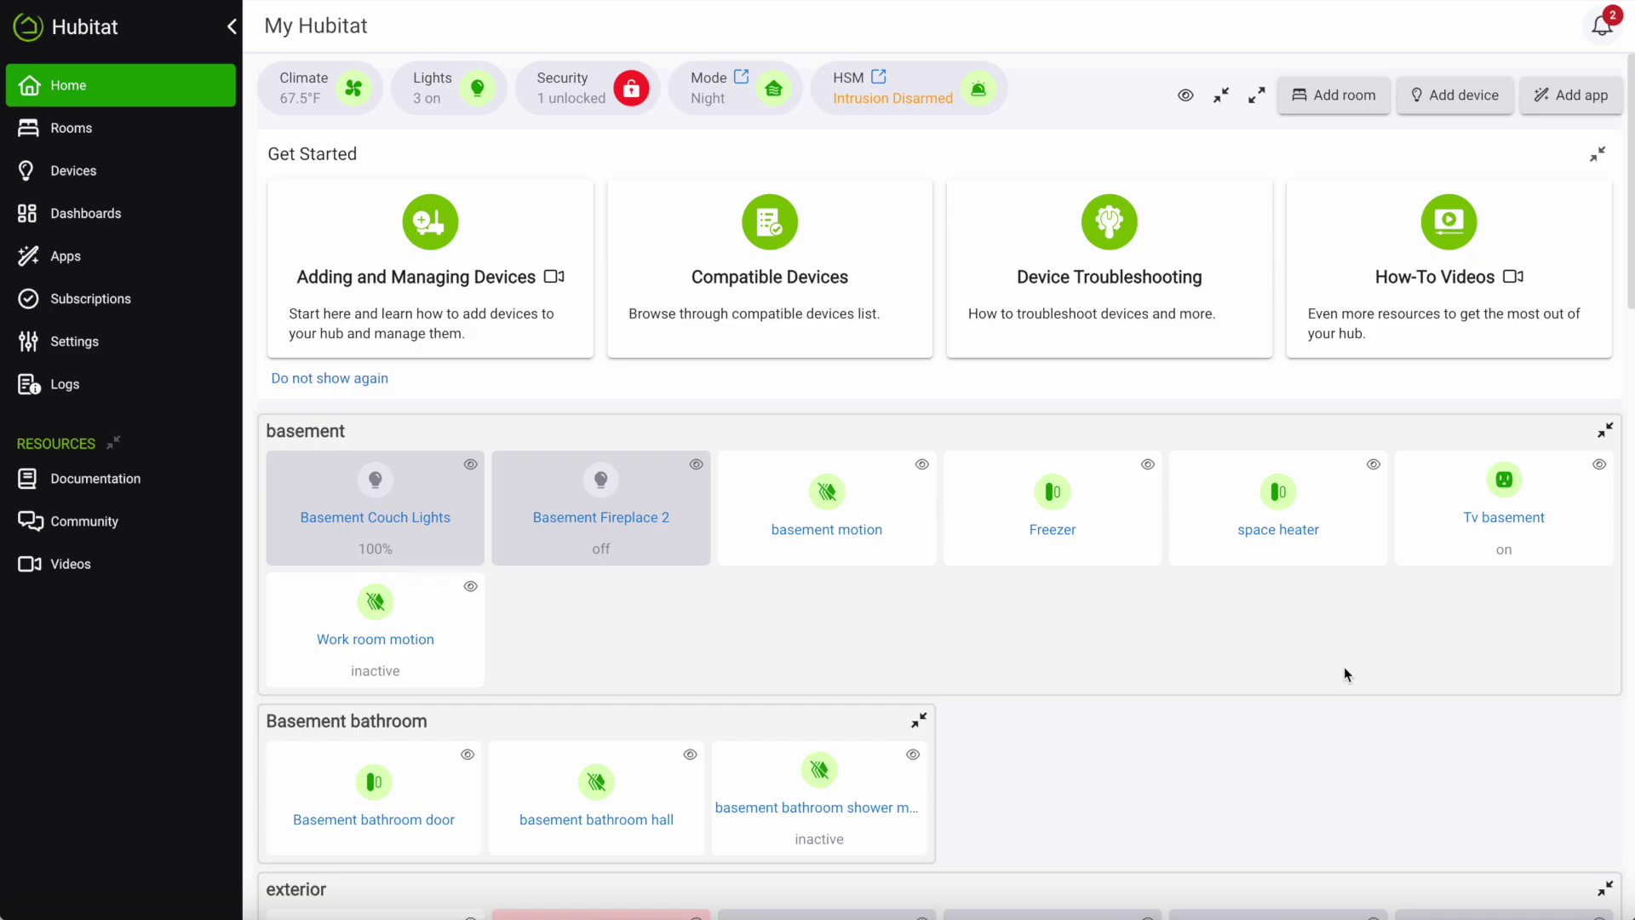
pyautogui.click(1148, 466)
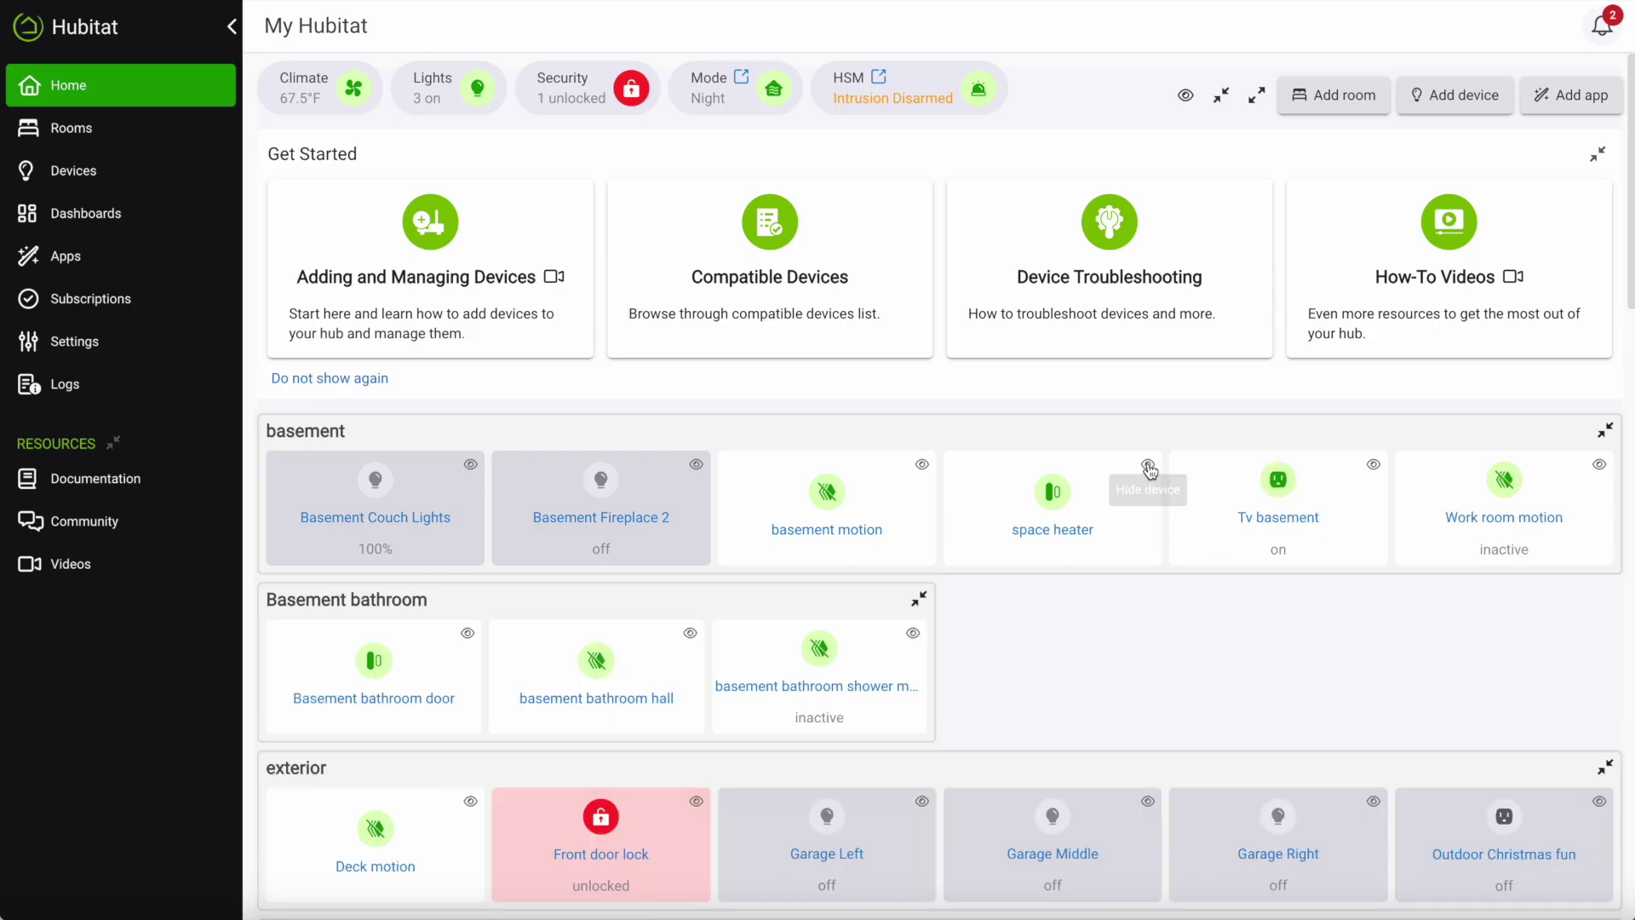
pyautogui.click(1148, 467)
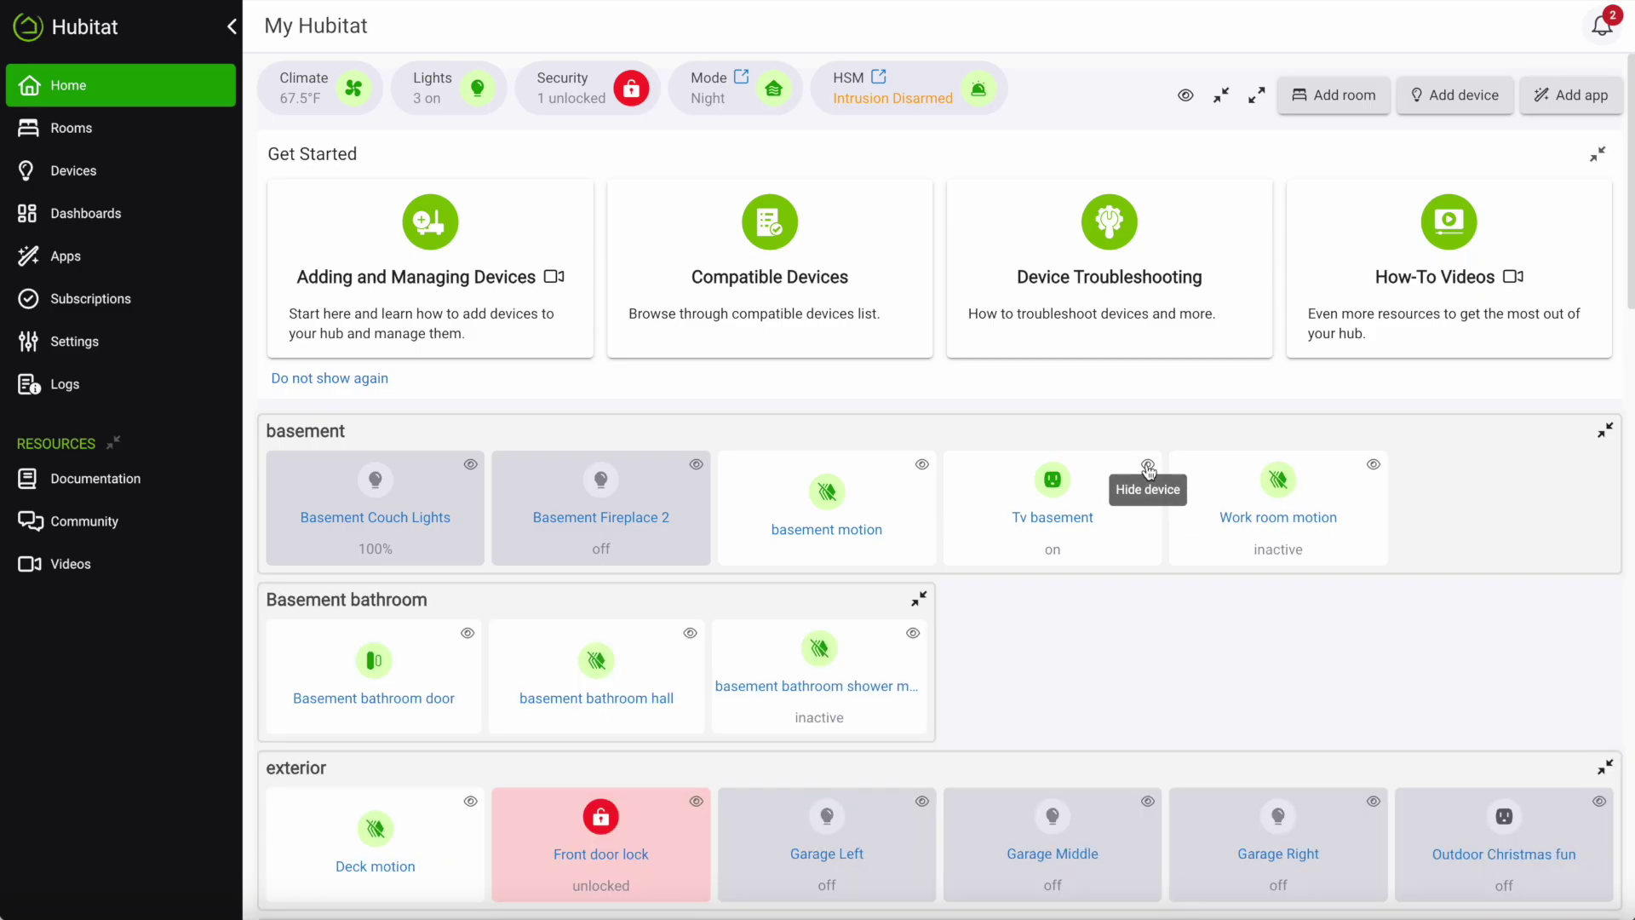
# - Collapse the basement, exterior and family room panels, then re-expand exterior
pyautogui.click(1605, 431)
pyautogui.click(1605, 603)
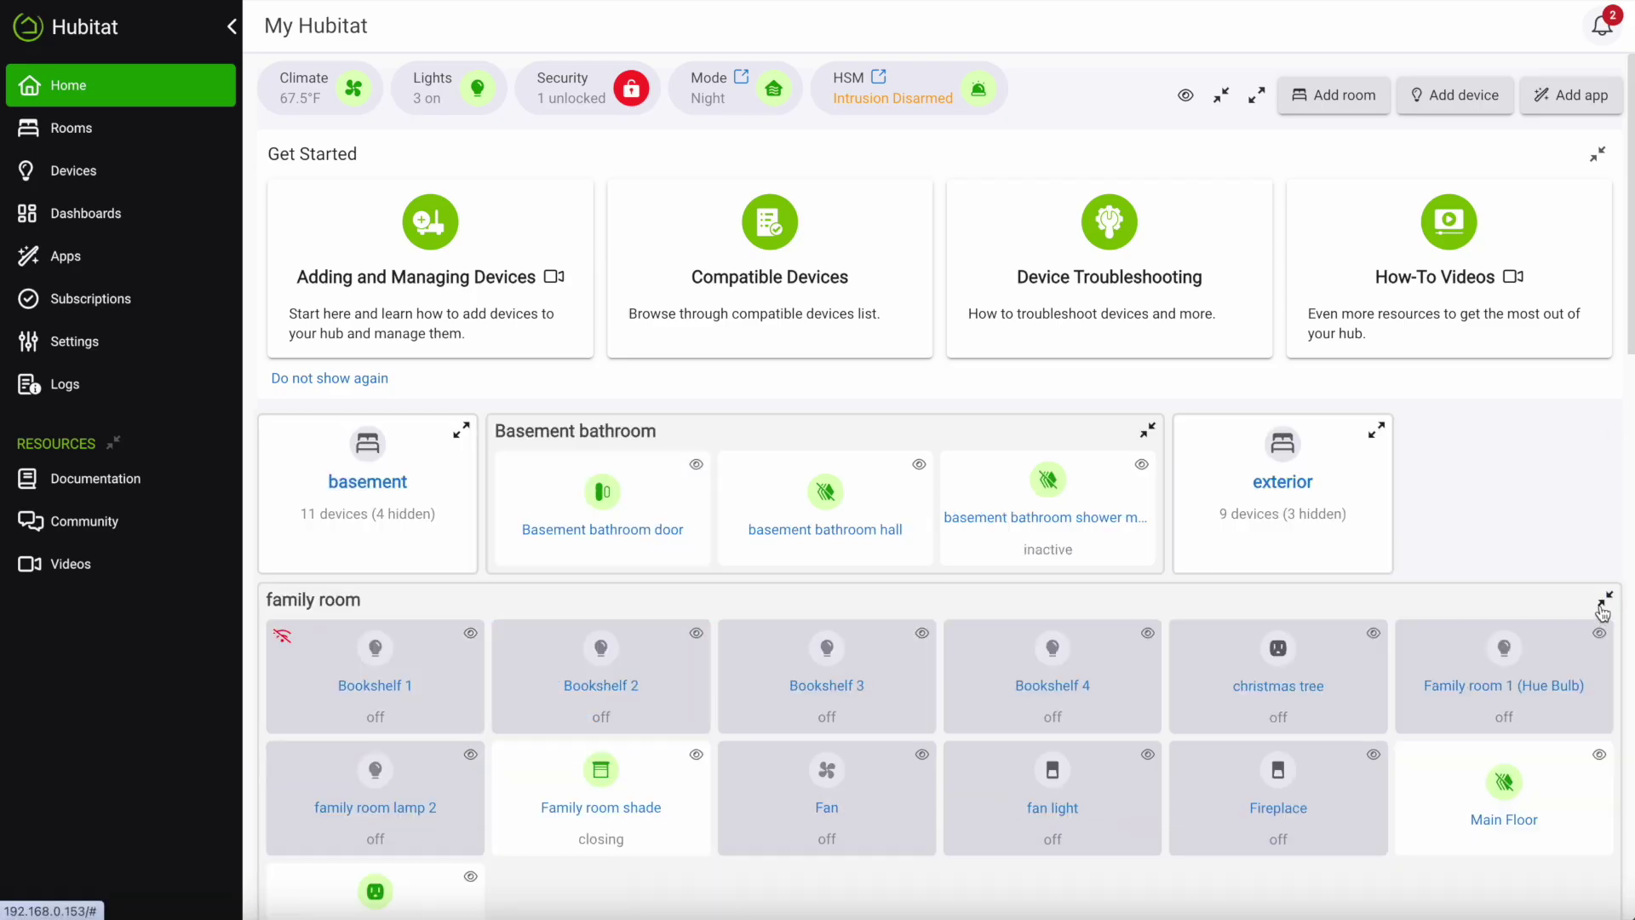
pyautogui.click(1606, 601)
pyautogui.click(1376, 430)
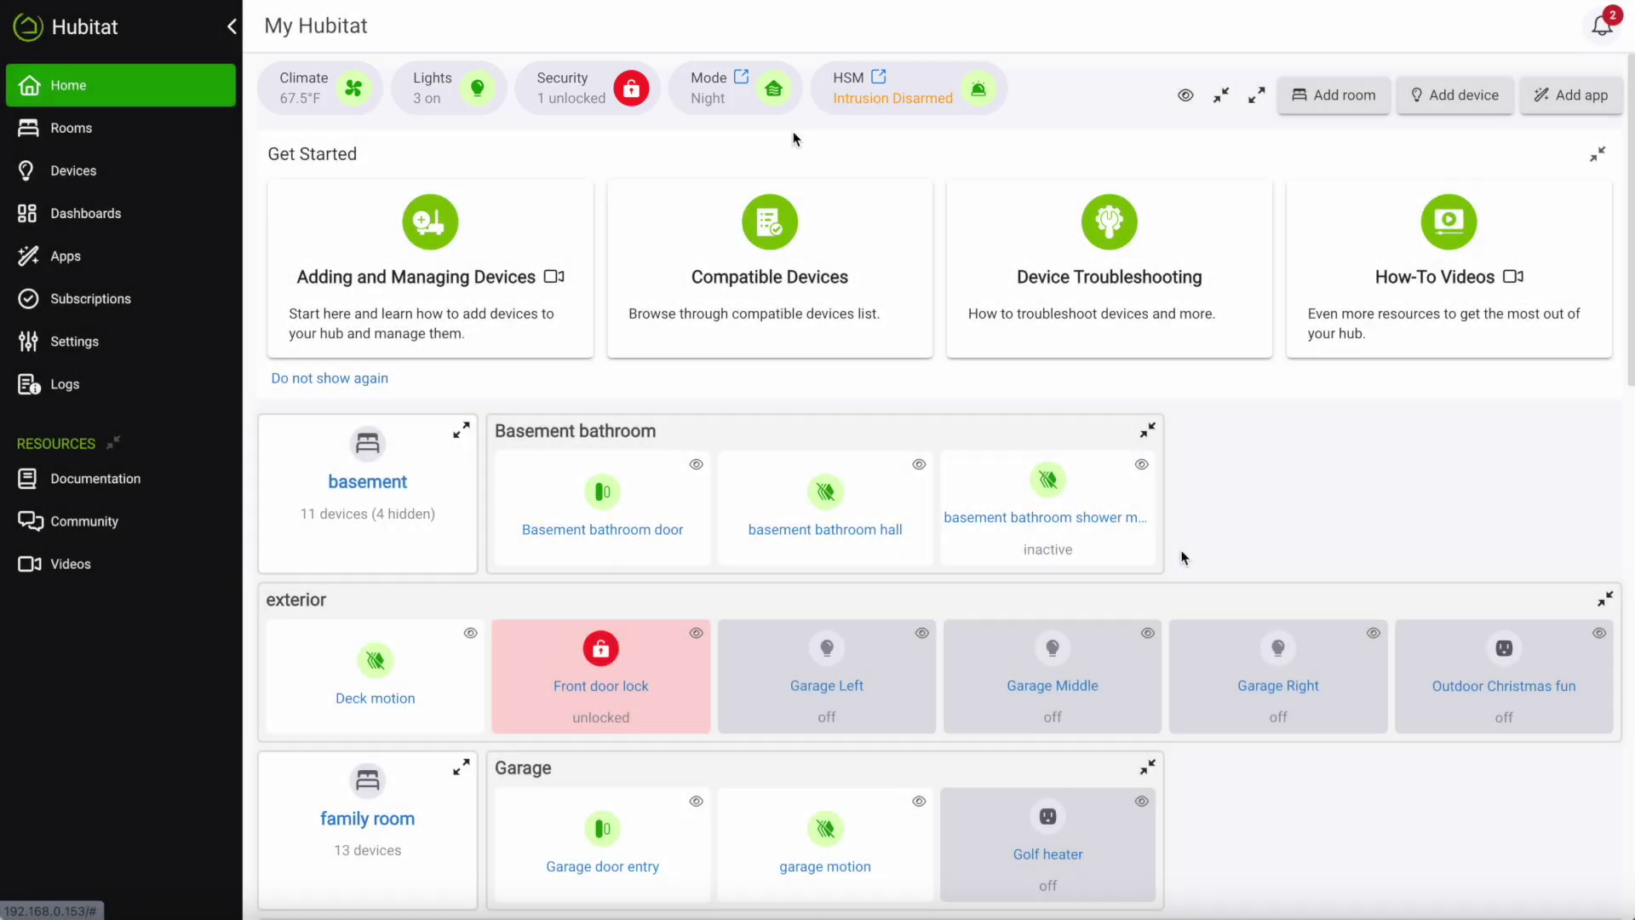
# - Edit the Day mode and add Friday so it covers every weekday
pyautogui.click(743, 102)
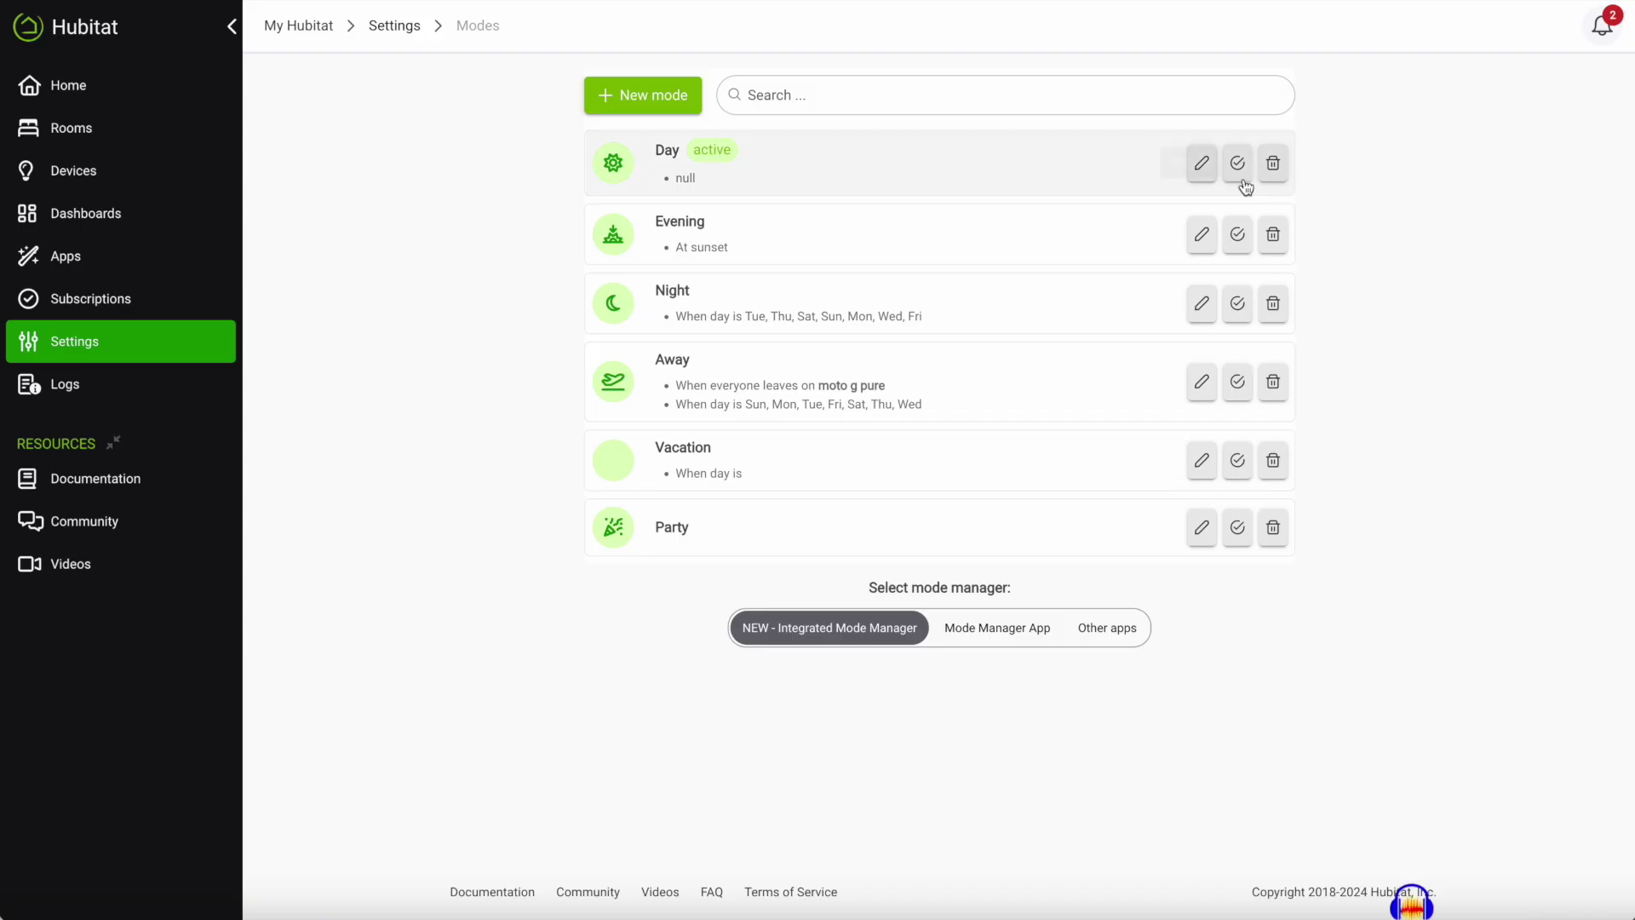
pyautogui.click(1201, 164)
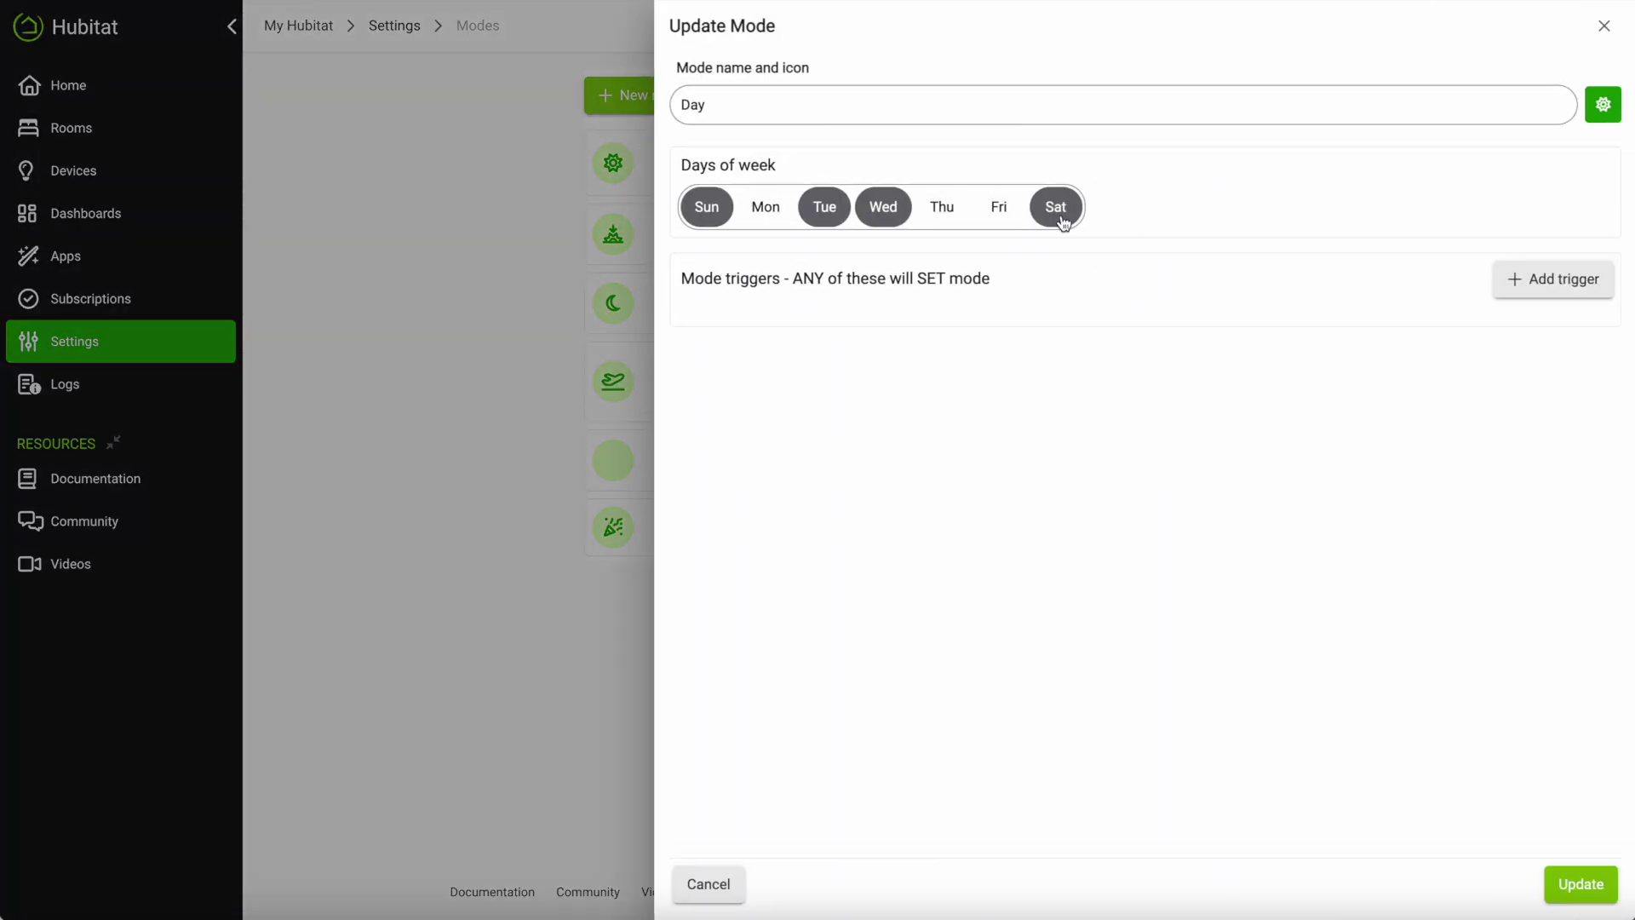
pyautogui.click(999, 208)
# - Add an At sunrise trigger to the Day mode and save it
pyautogui.click(1545, 279)
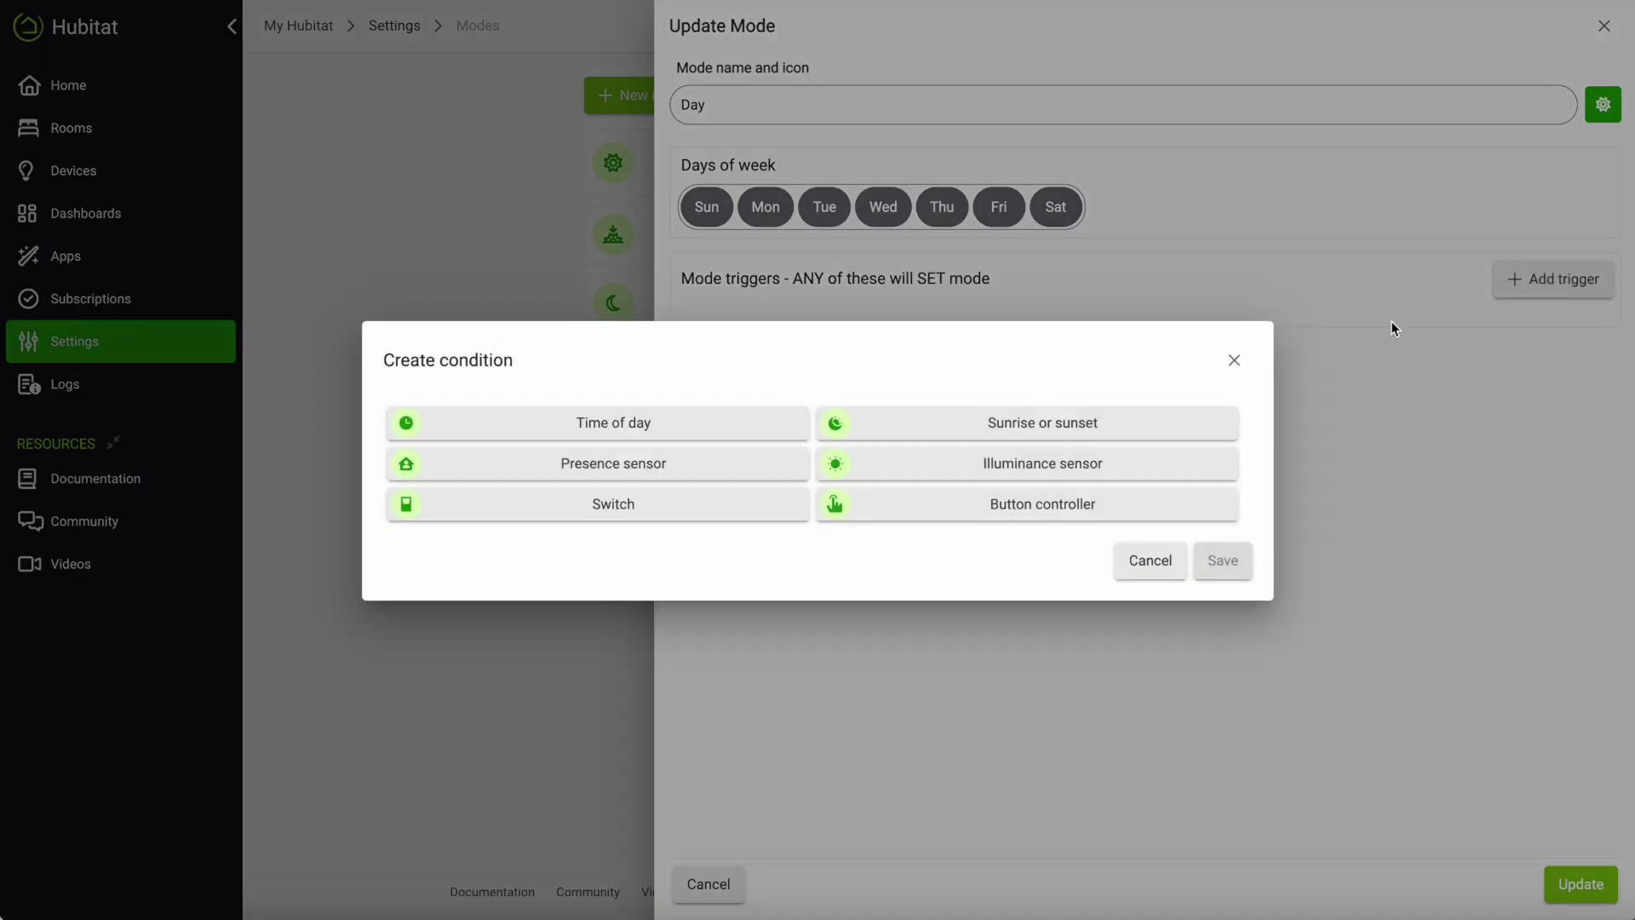
pyautogui.click(952, 428)
pyautogui.click(602, 549)
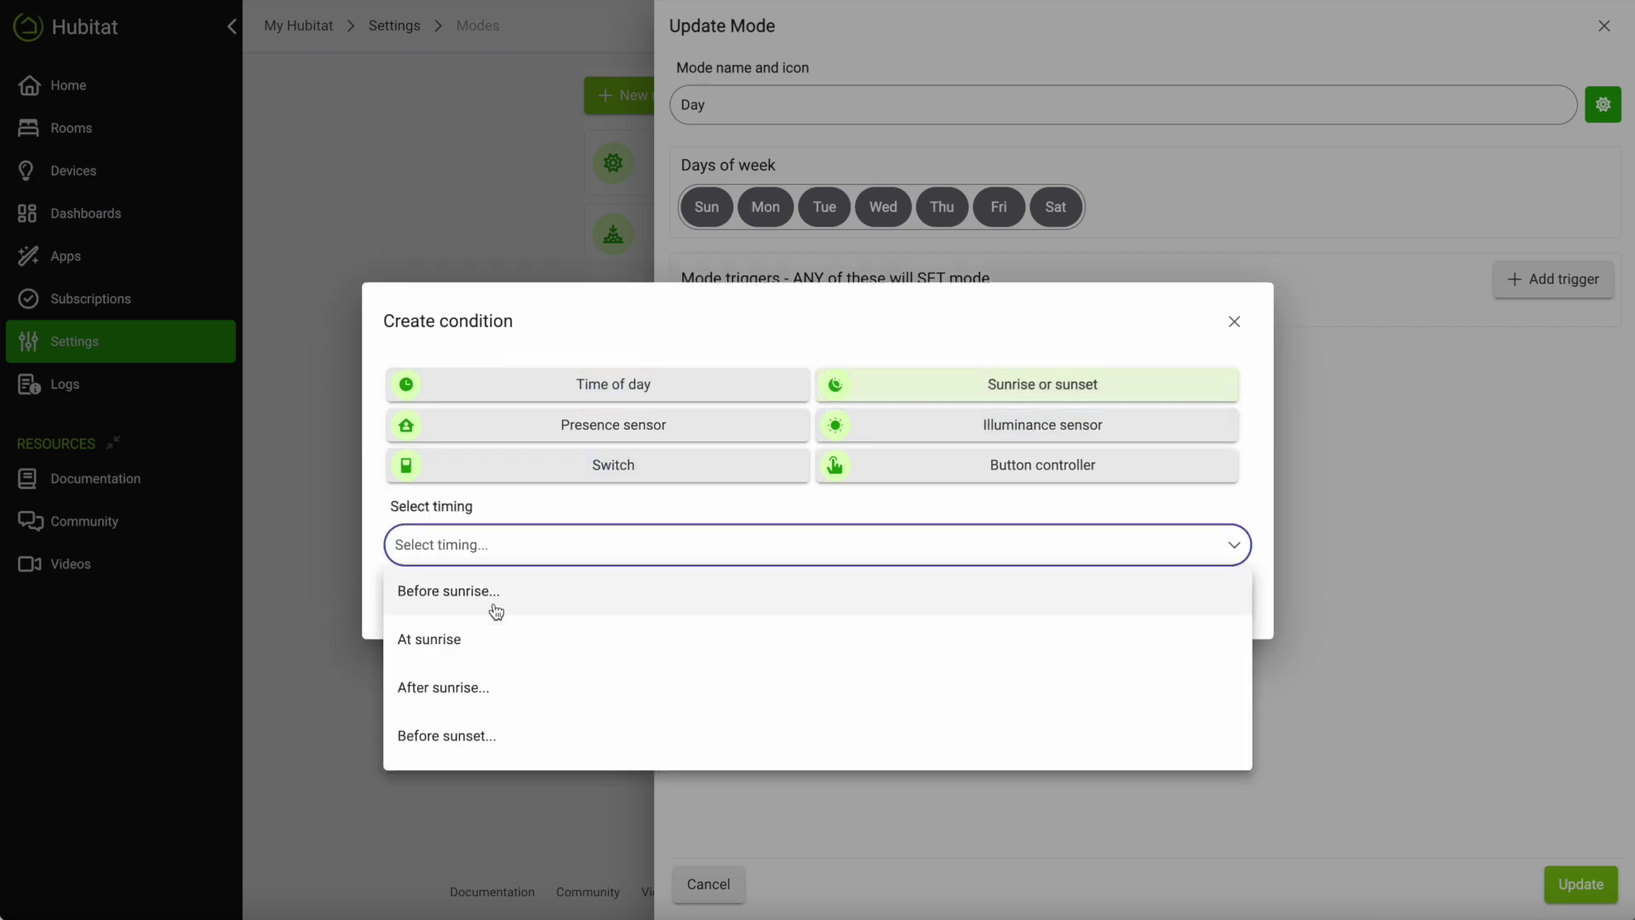
pyautogui.click(470, 638)
pyautogui.click(1223, 633)
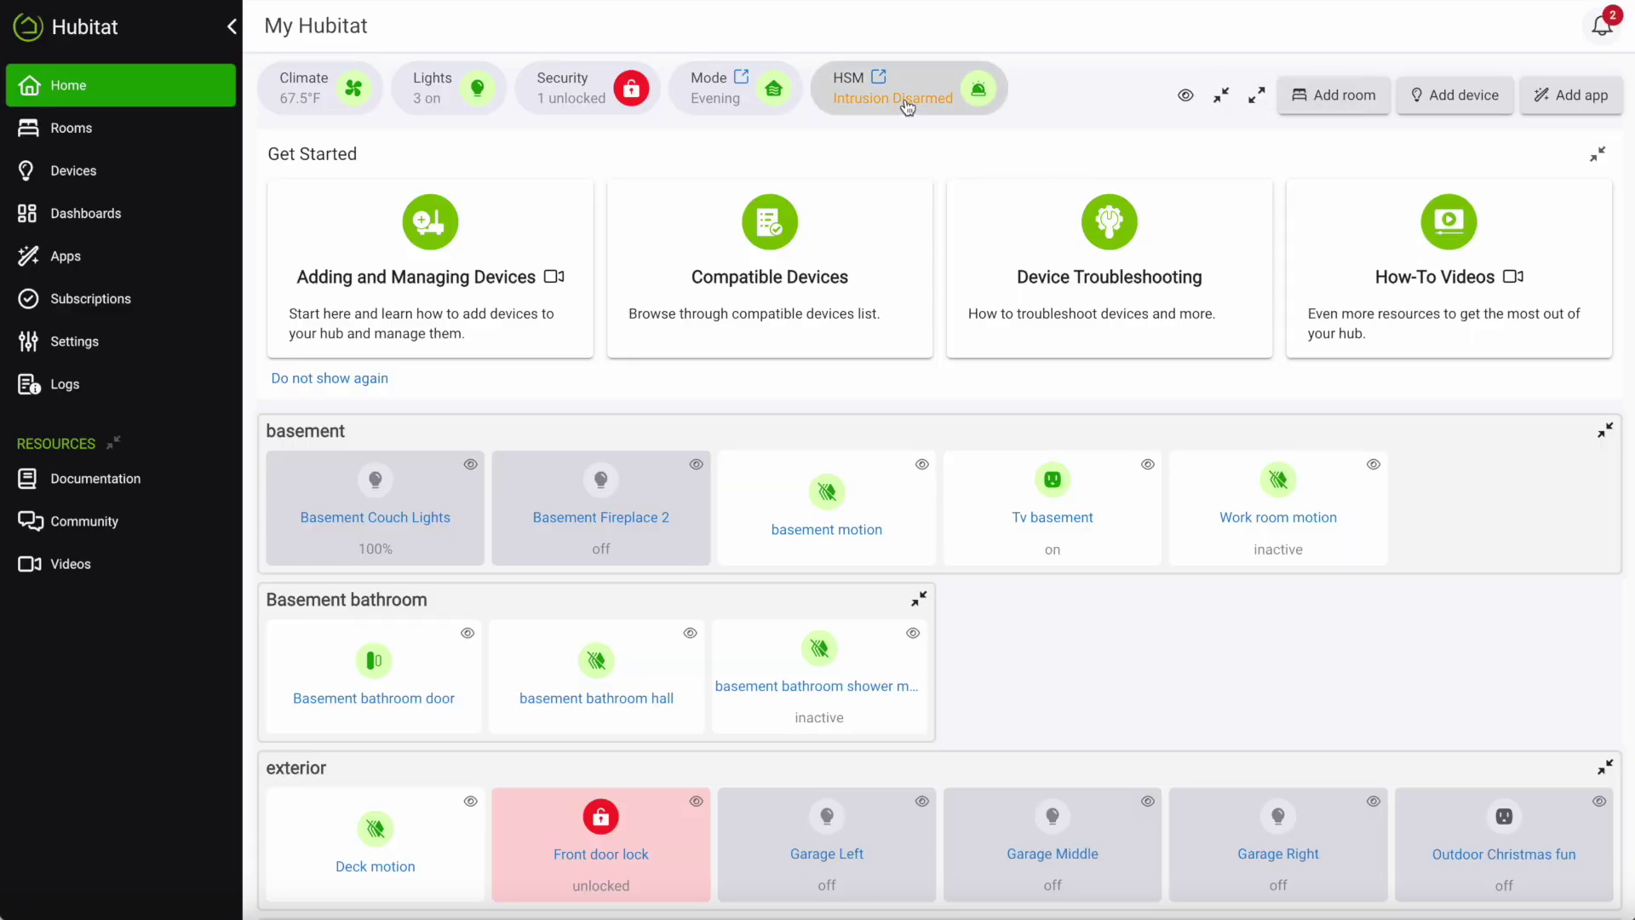
# - Open the Hubitat Safety Monitor app and scroll through its page
pyautogui.click(906, 106)
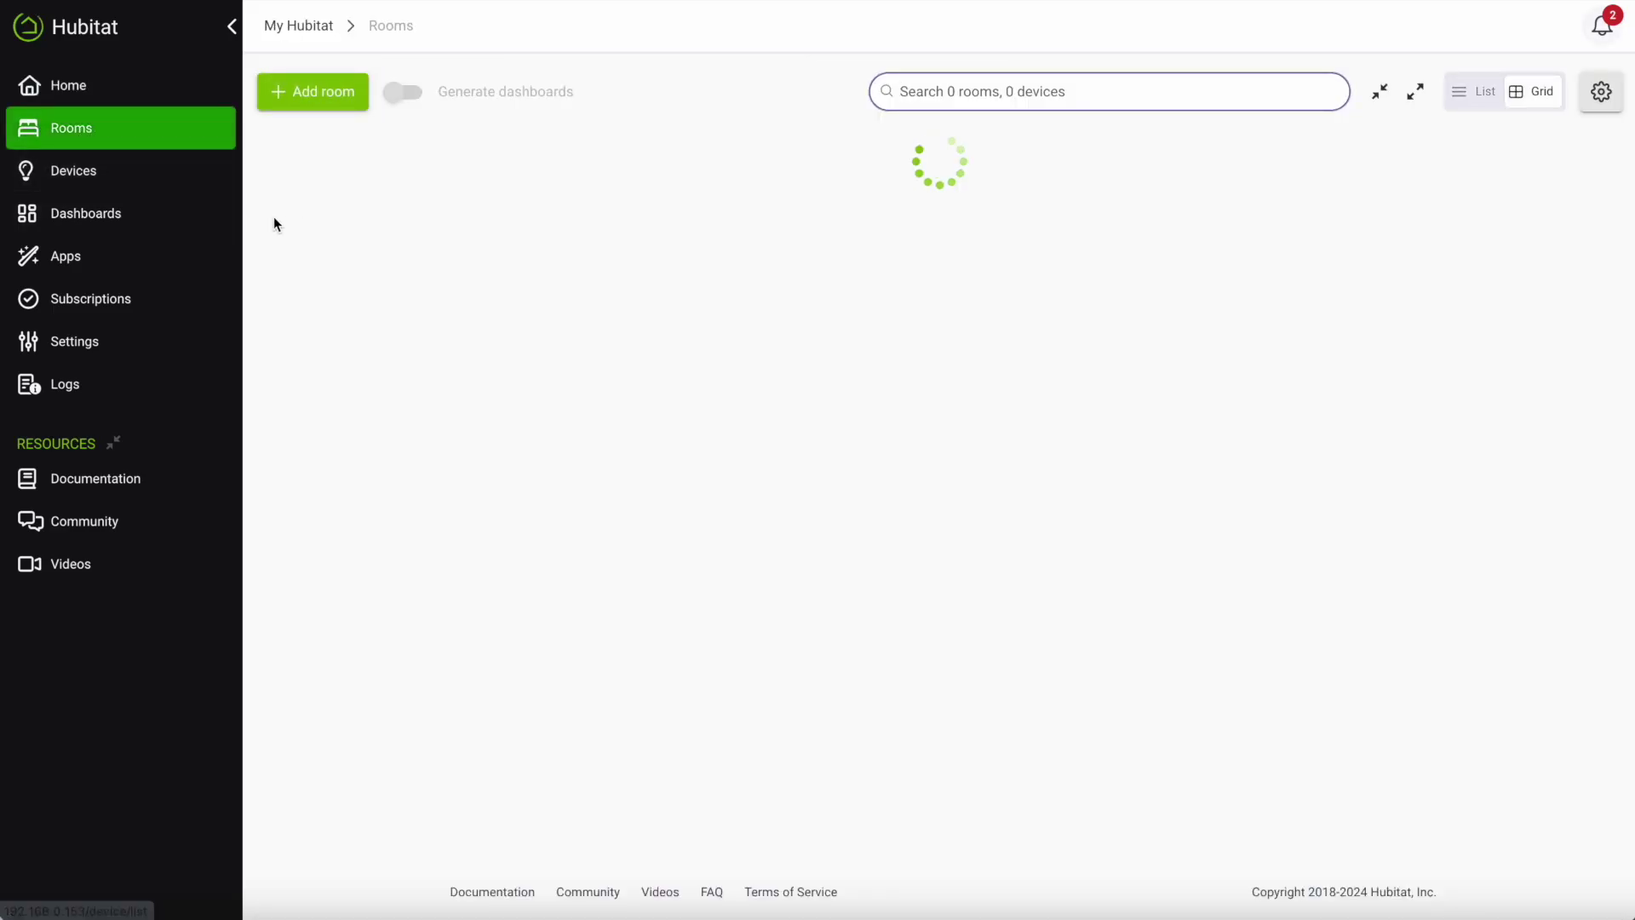
pyautogui.scroll(-6, 832, 607)
pyautogui.scroll(-10, 832, 607)
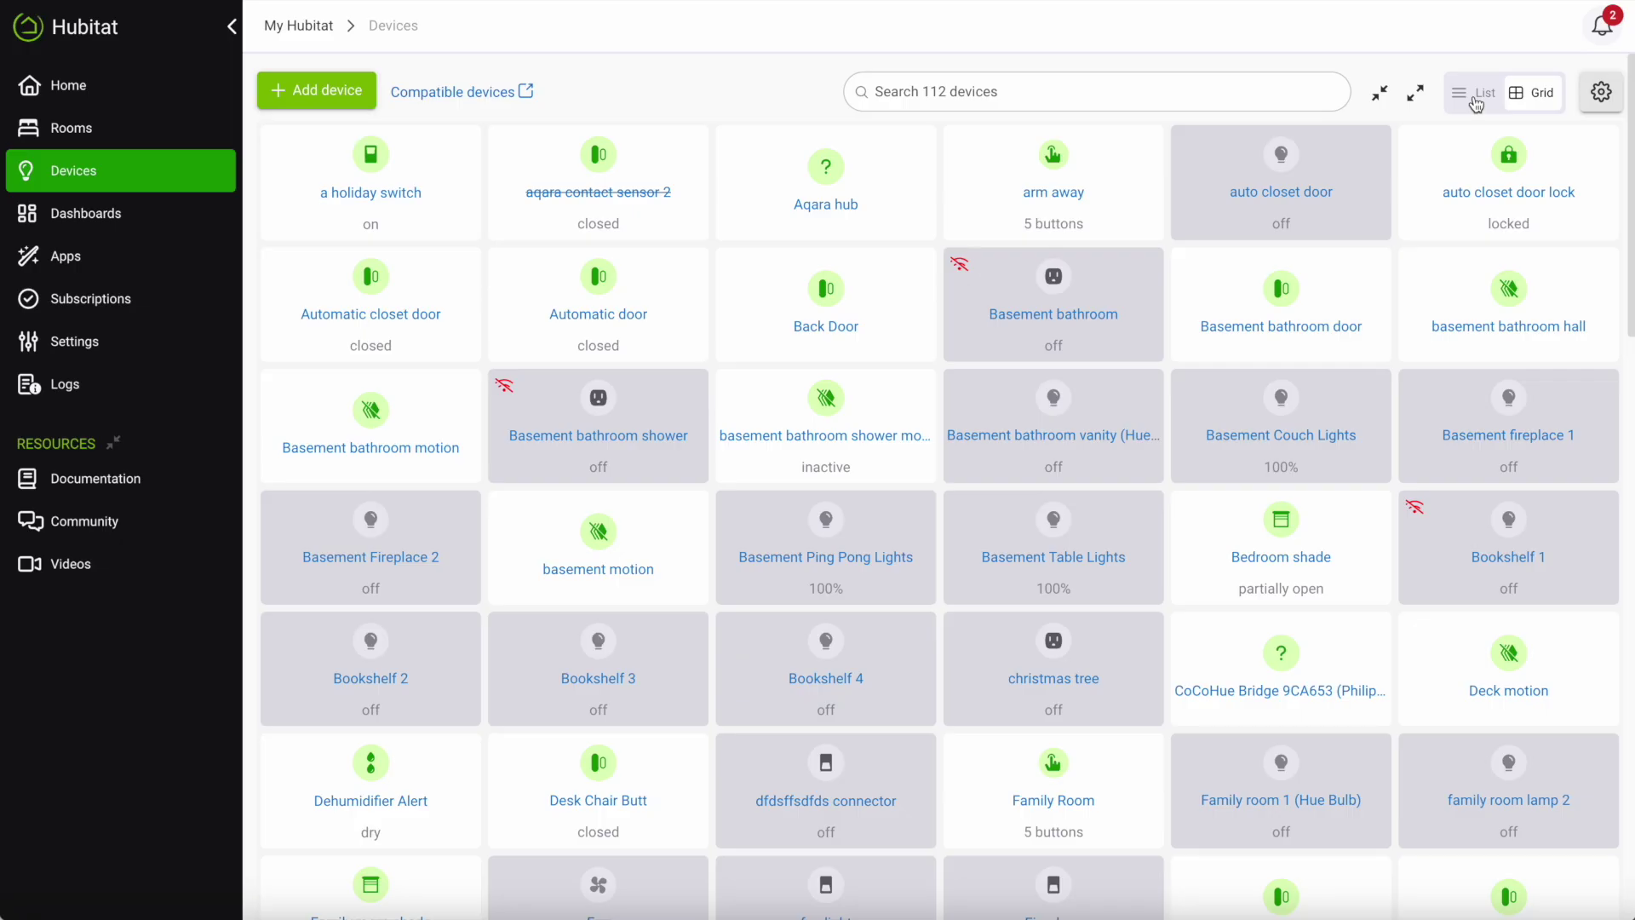
# - Show devices as a table, hiding the device network ID and device status columns
pyautogui.click(1475, 97)
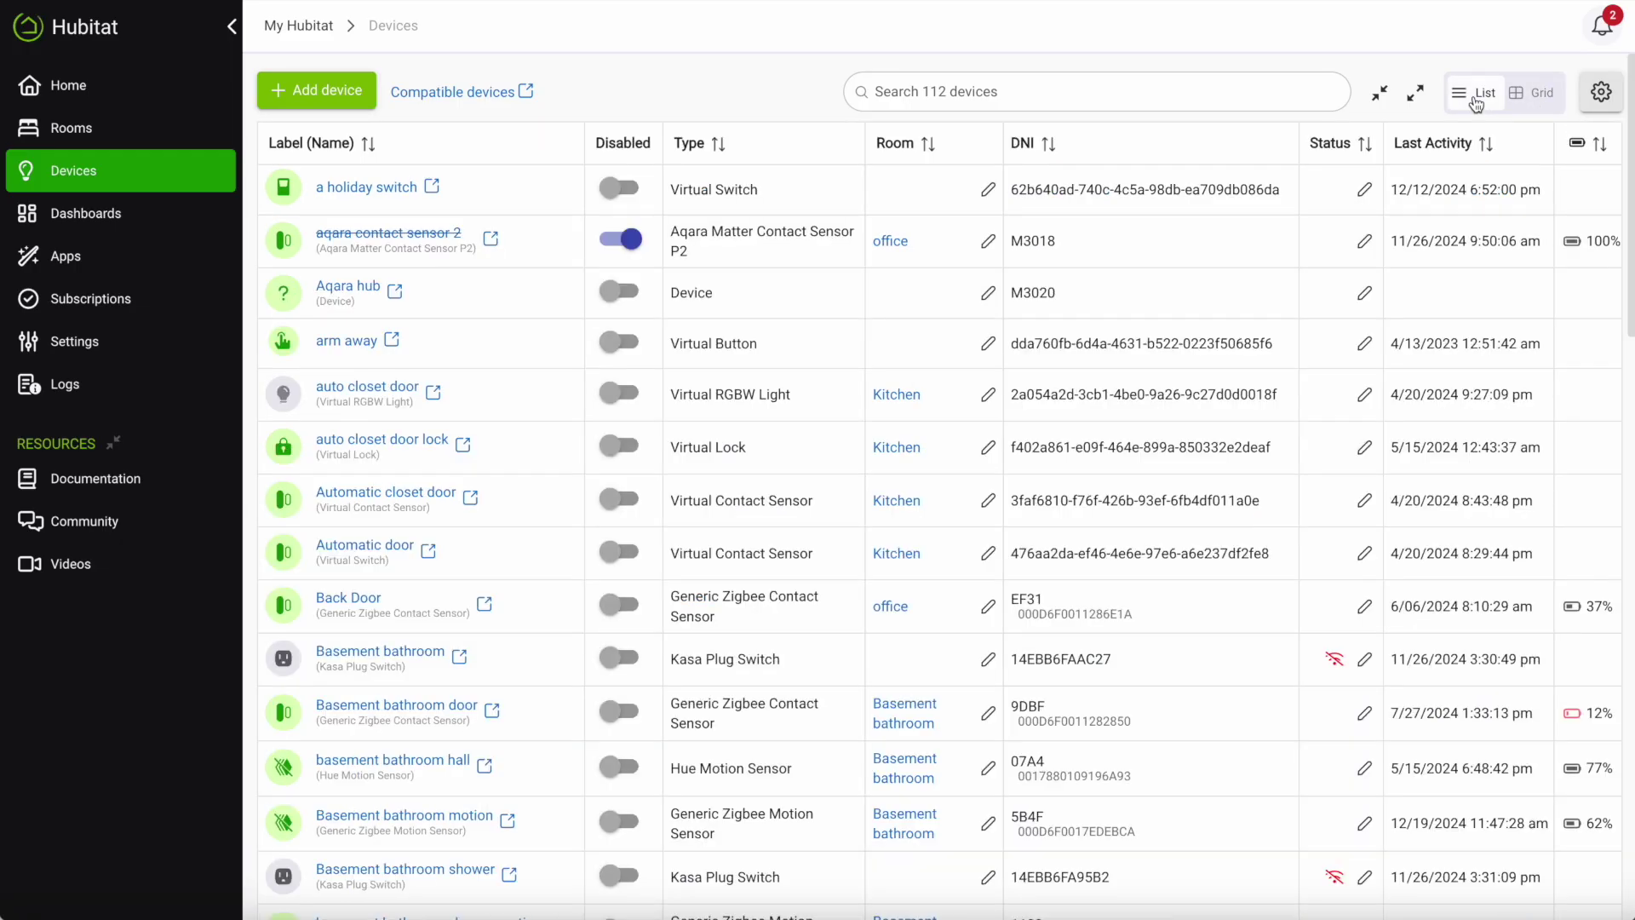
pyautogui.scroll(-10, 1214, 420)
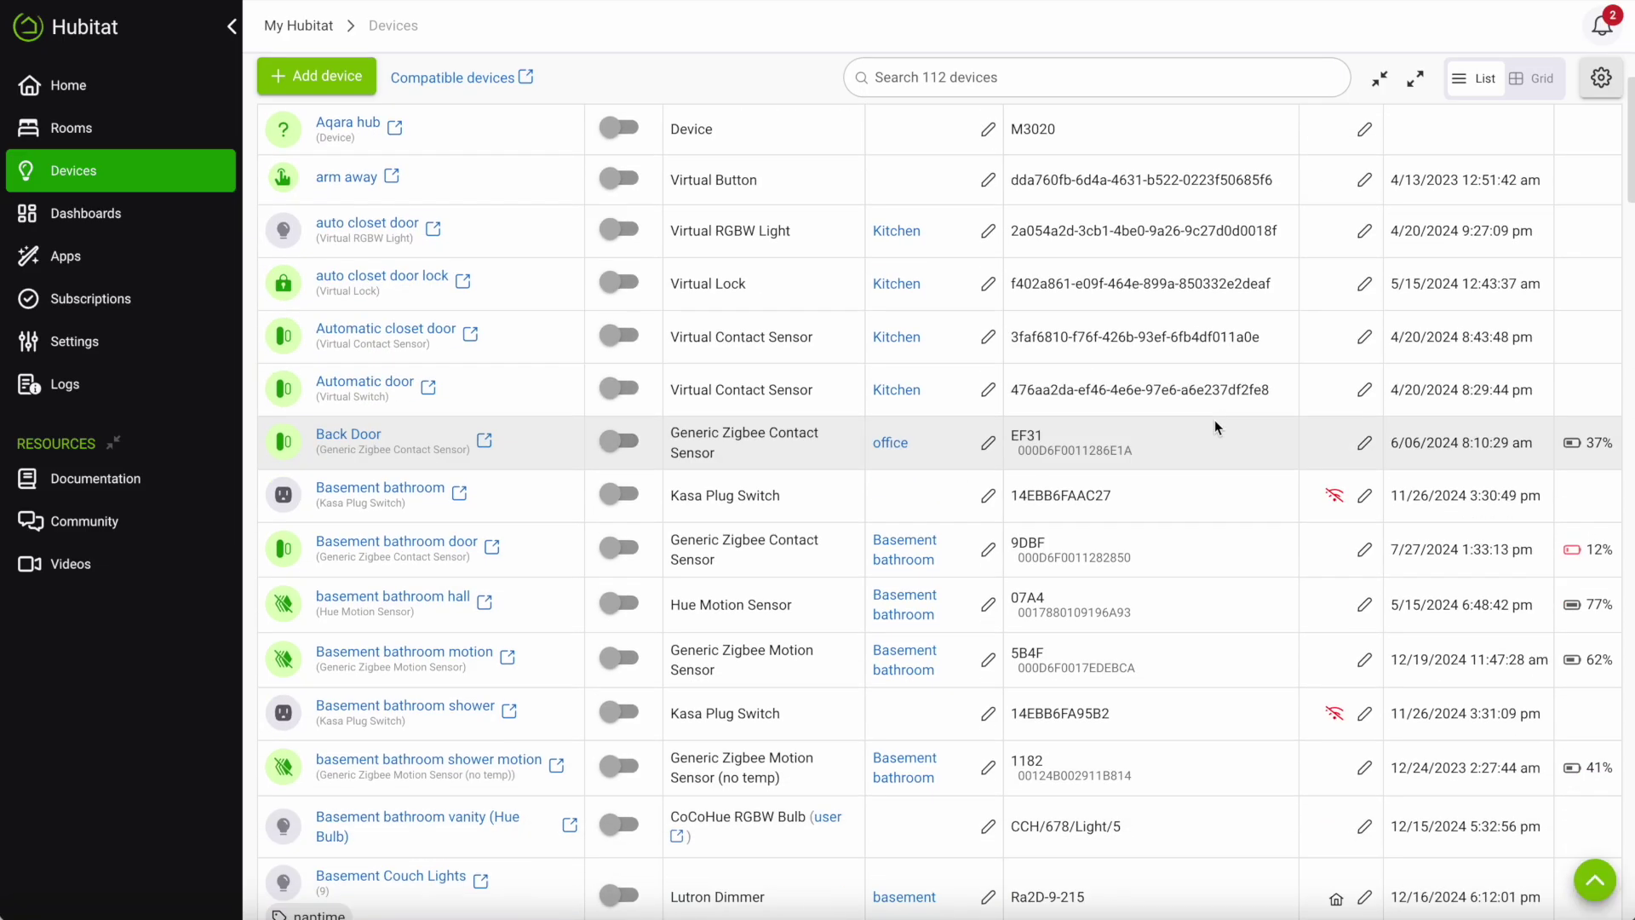
pyautogui.scroll(-6, 1214, 421)
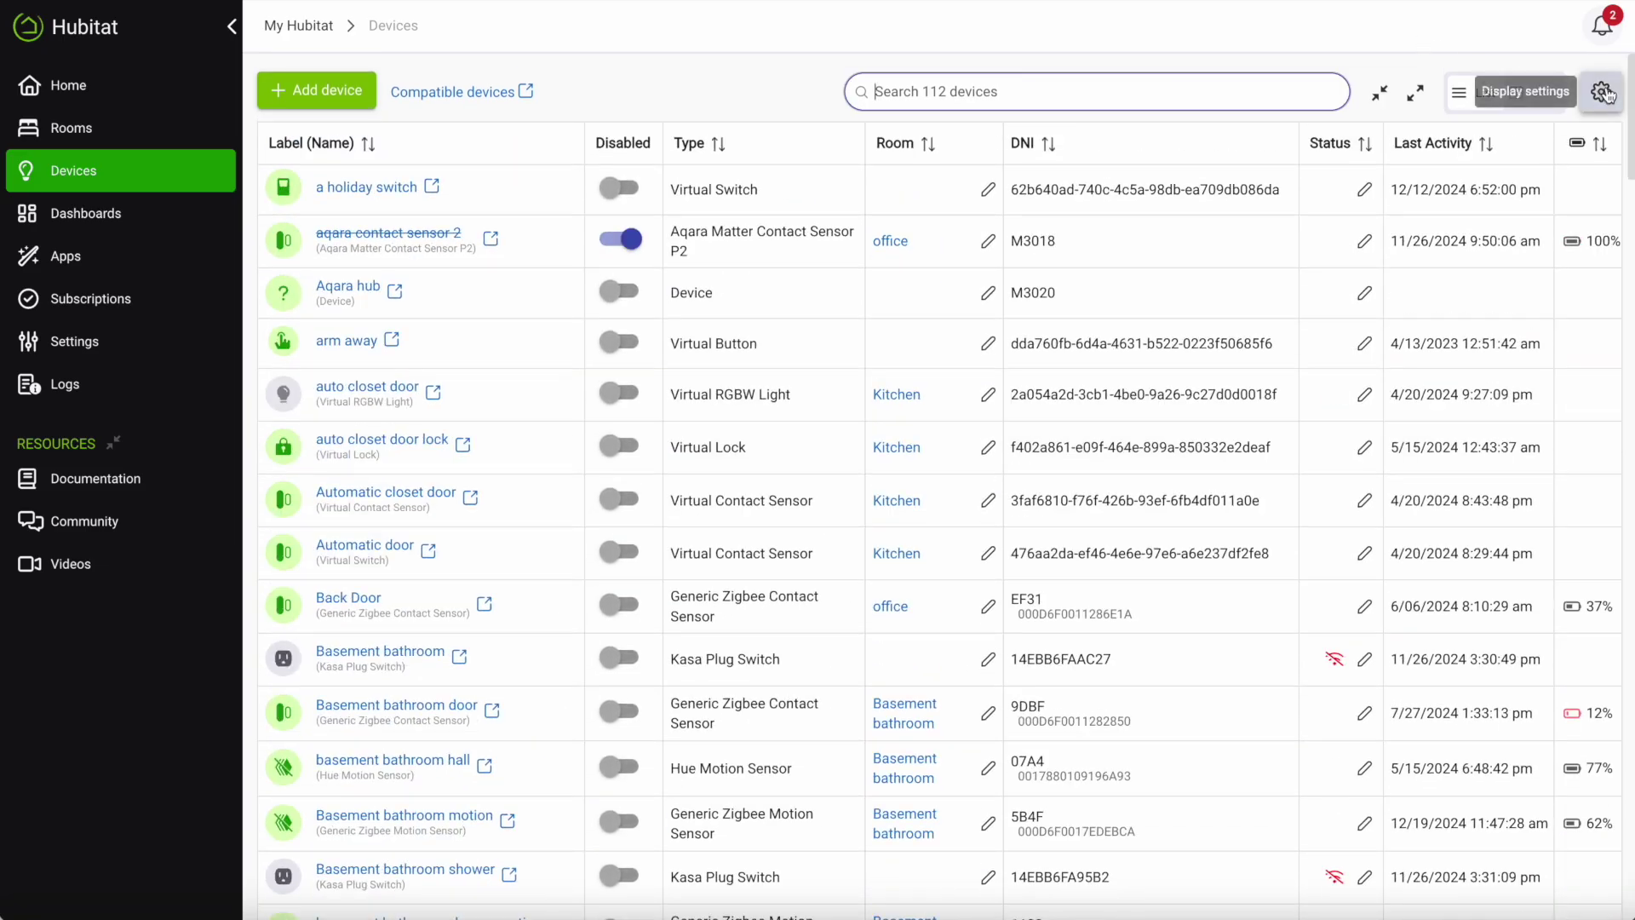
pyautogui.click(1604, 92)
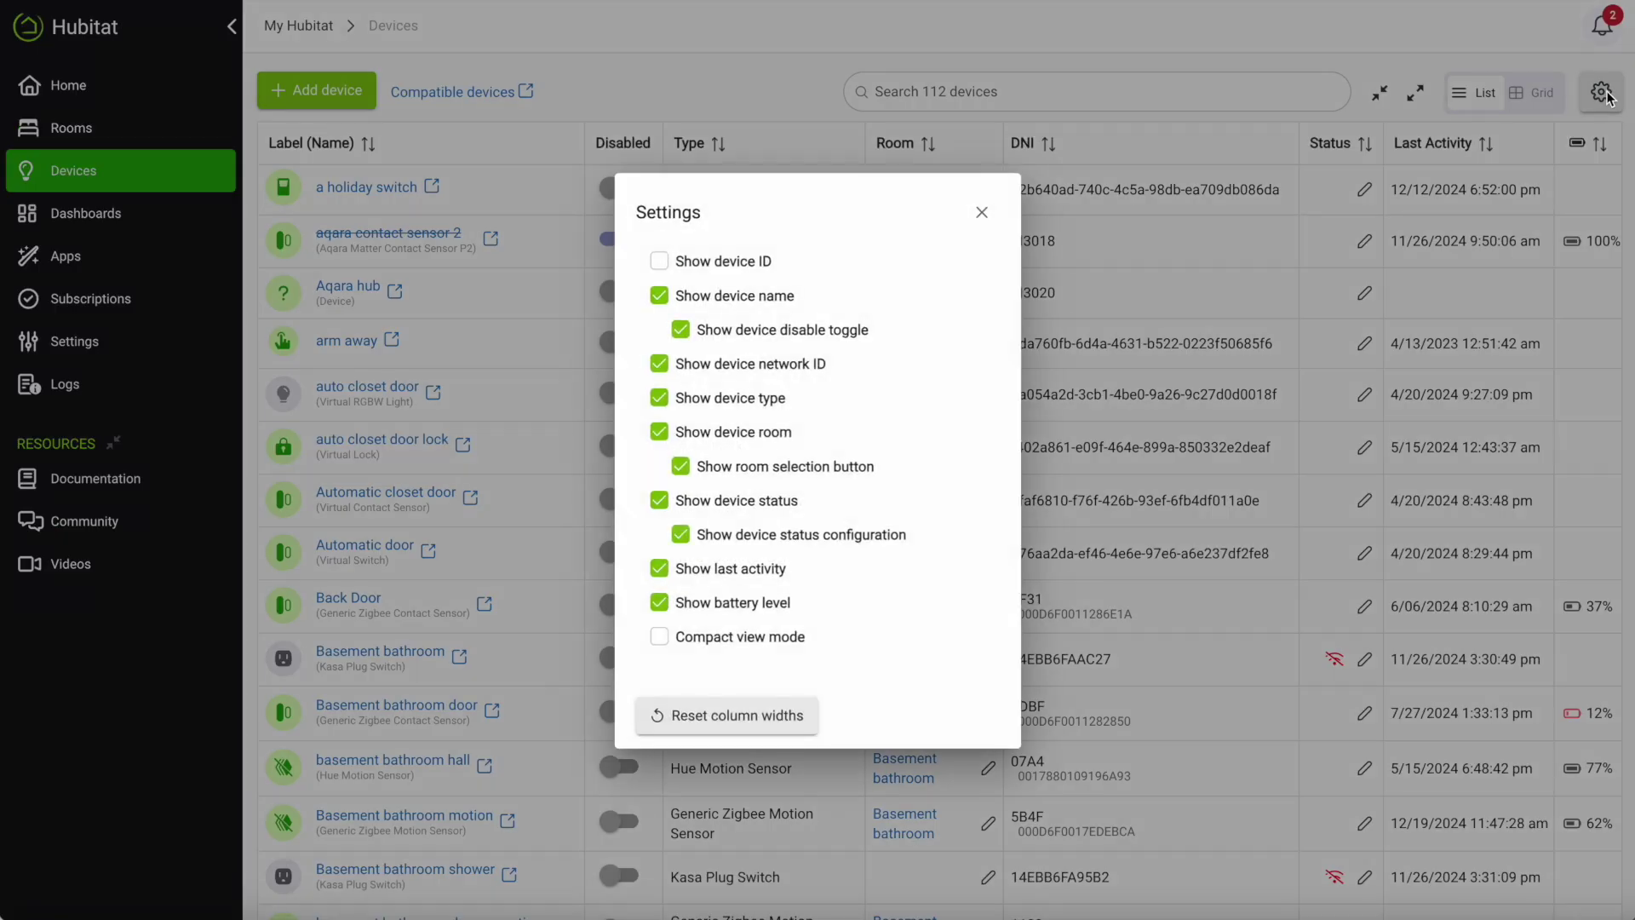
pyautogui.click(656, 366)
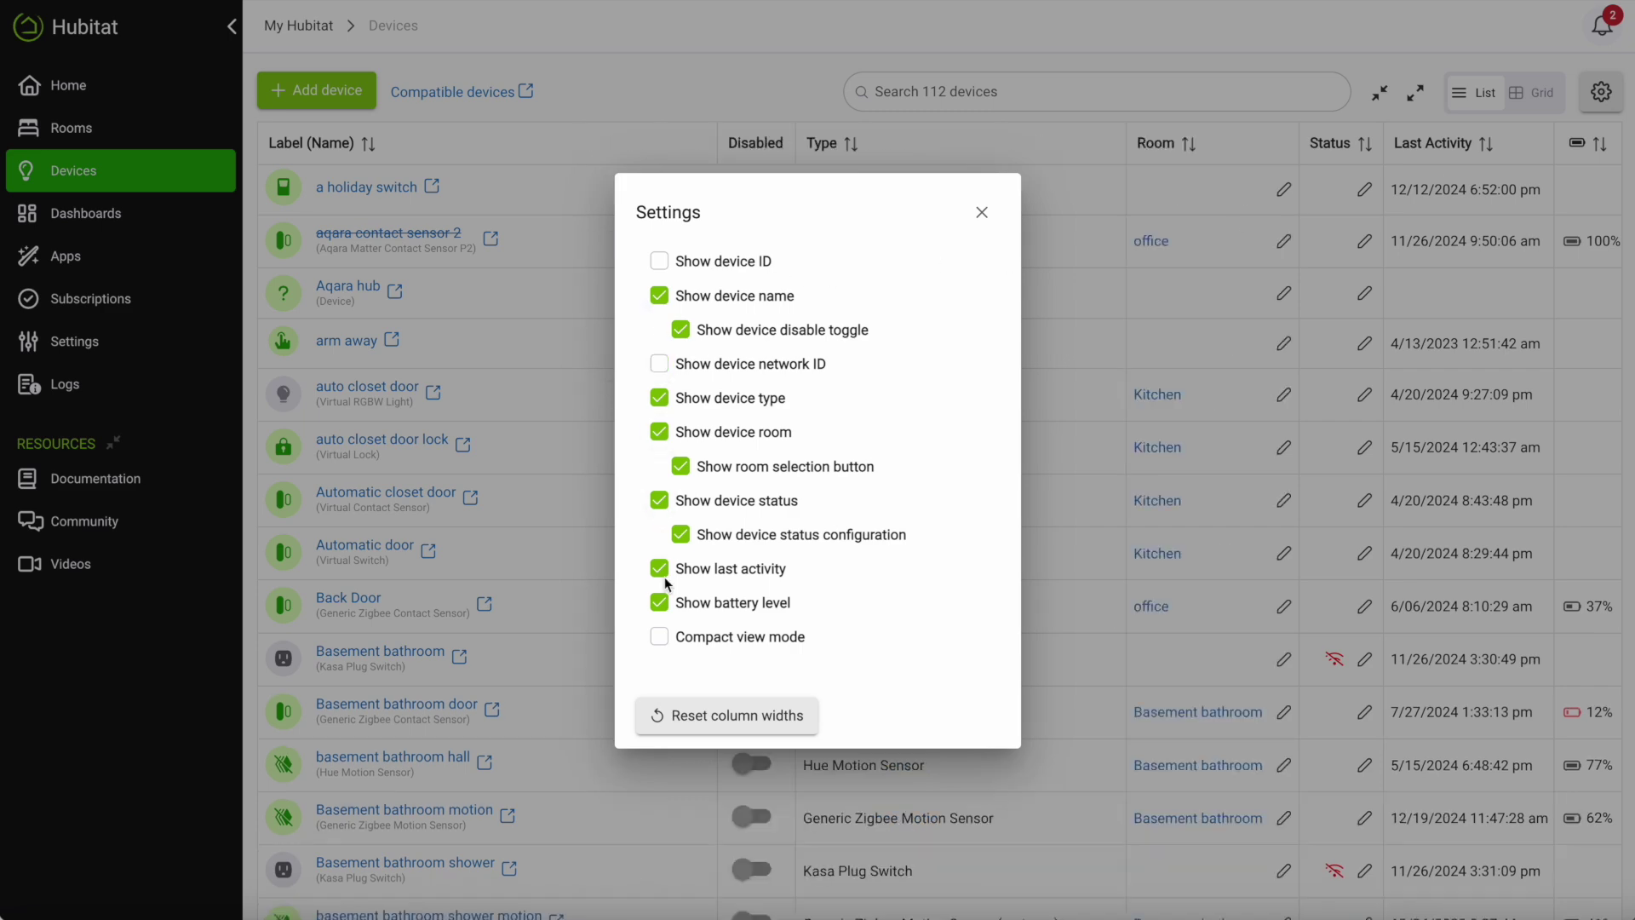
pyautogui.click(680, 535)
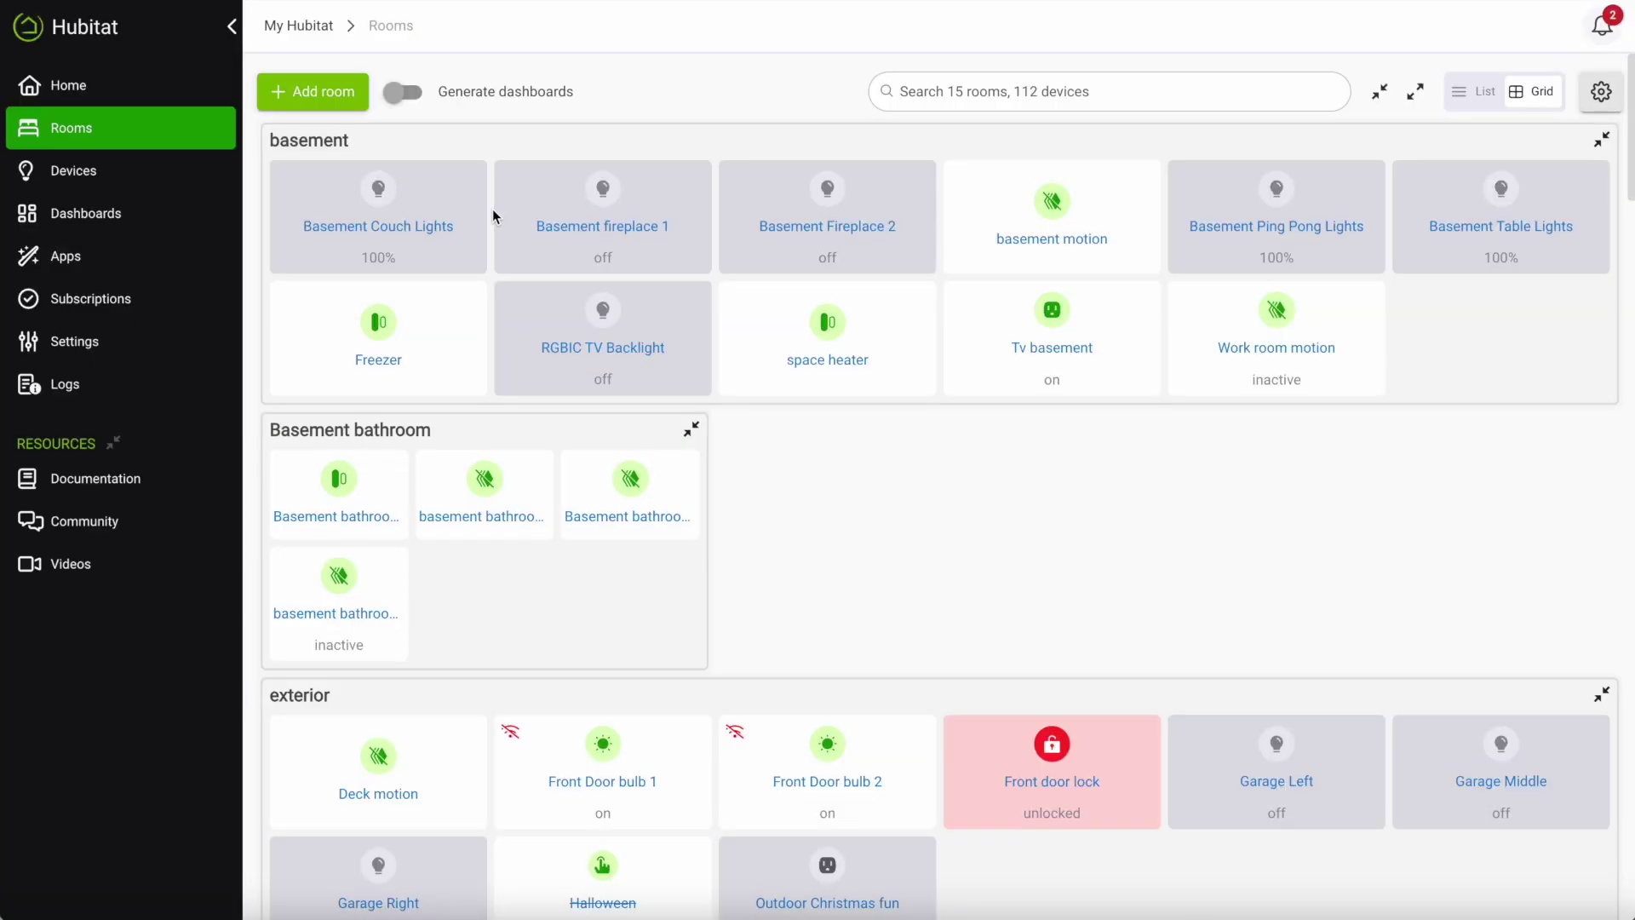
# - Open the Basement Couch Lights and switch them on, then off
pyautogui.click(438, 226)
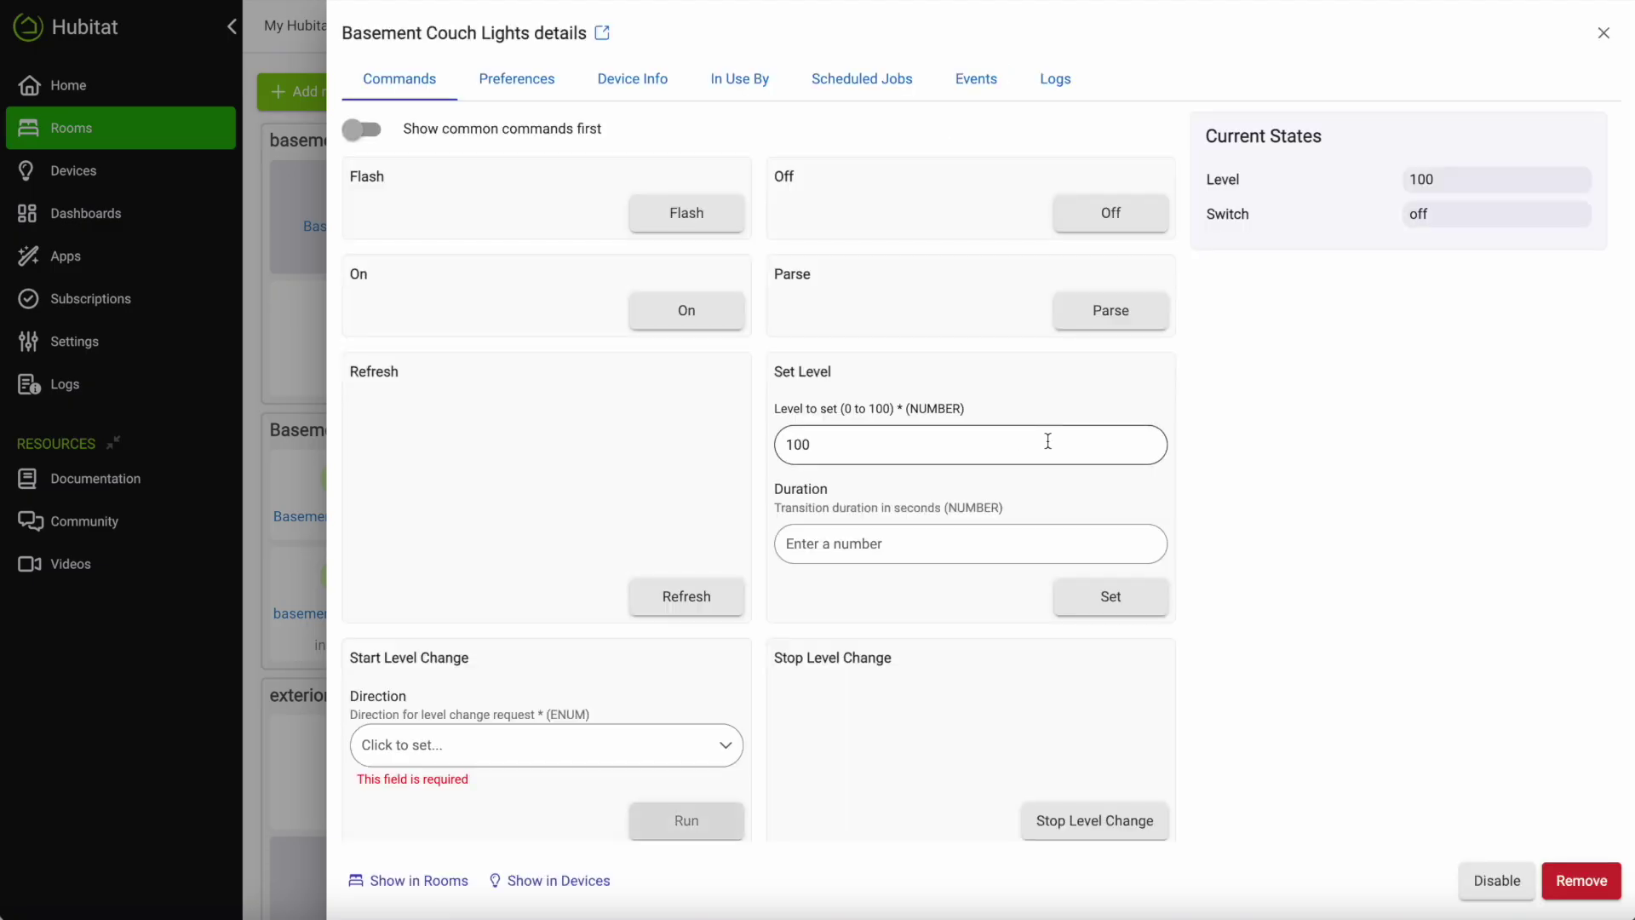
pyautogui.click(680, 318)
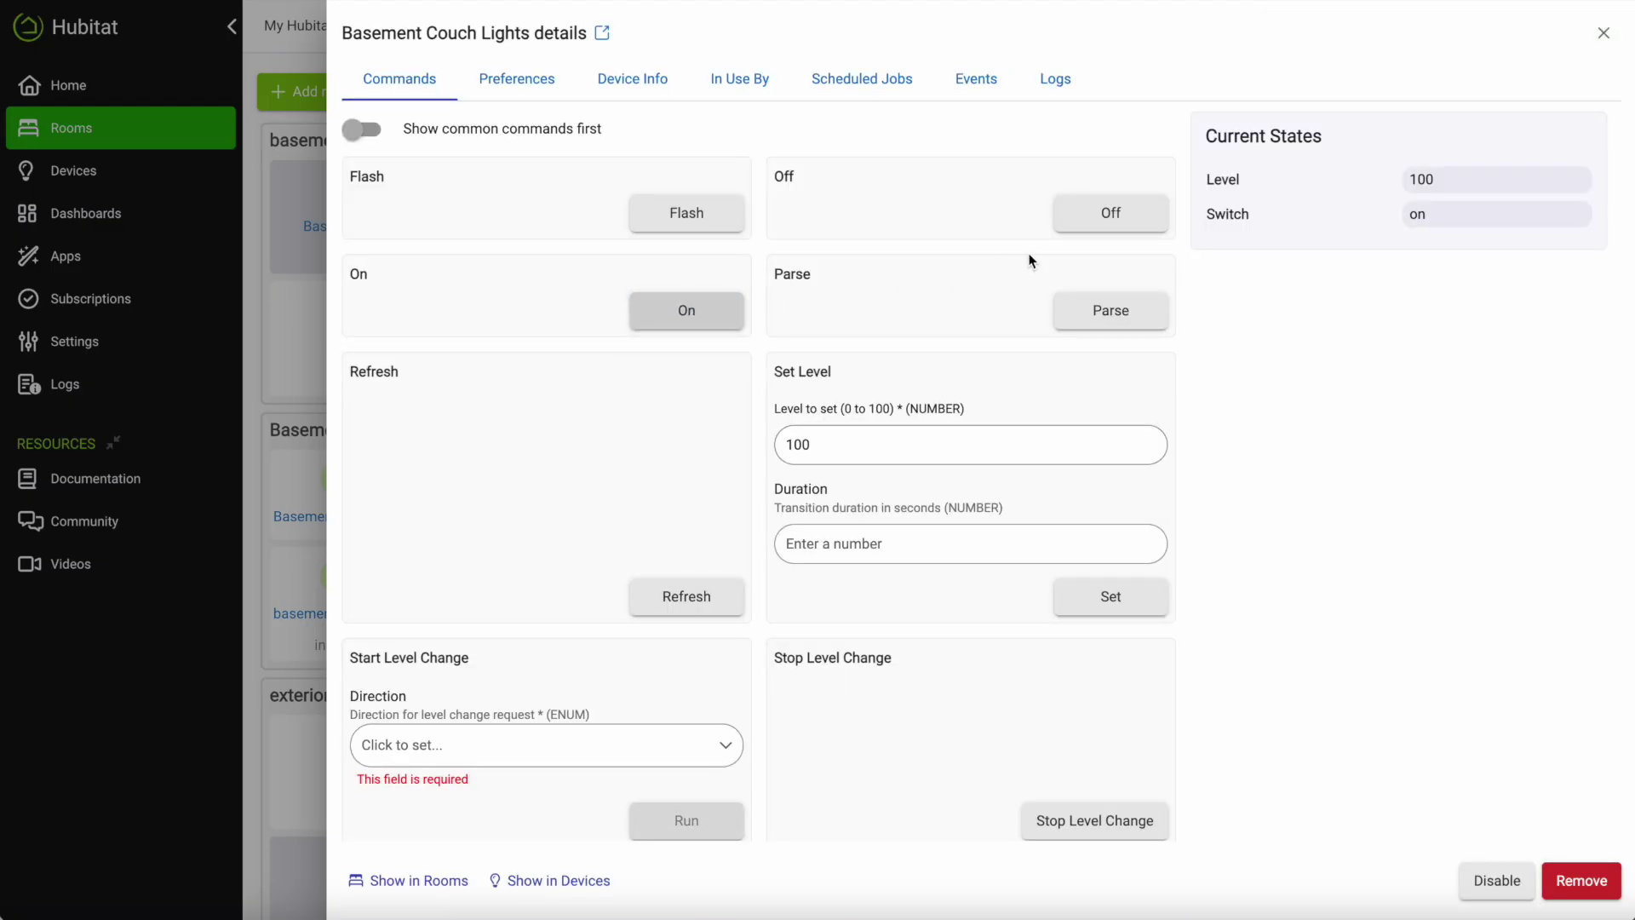
pyautogui.click(1129, 215)
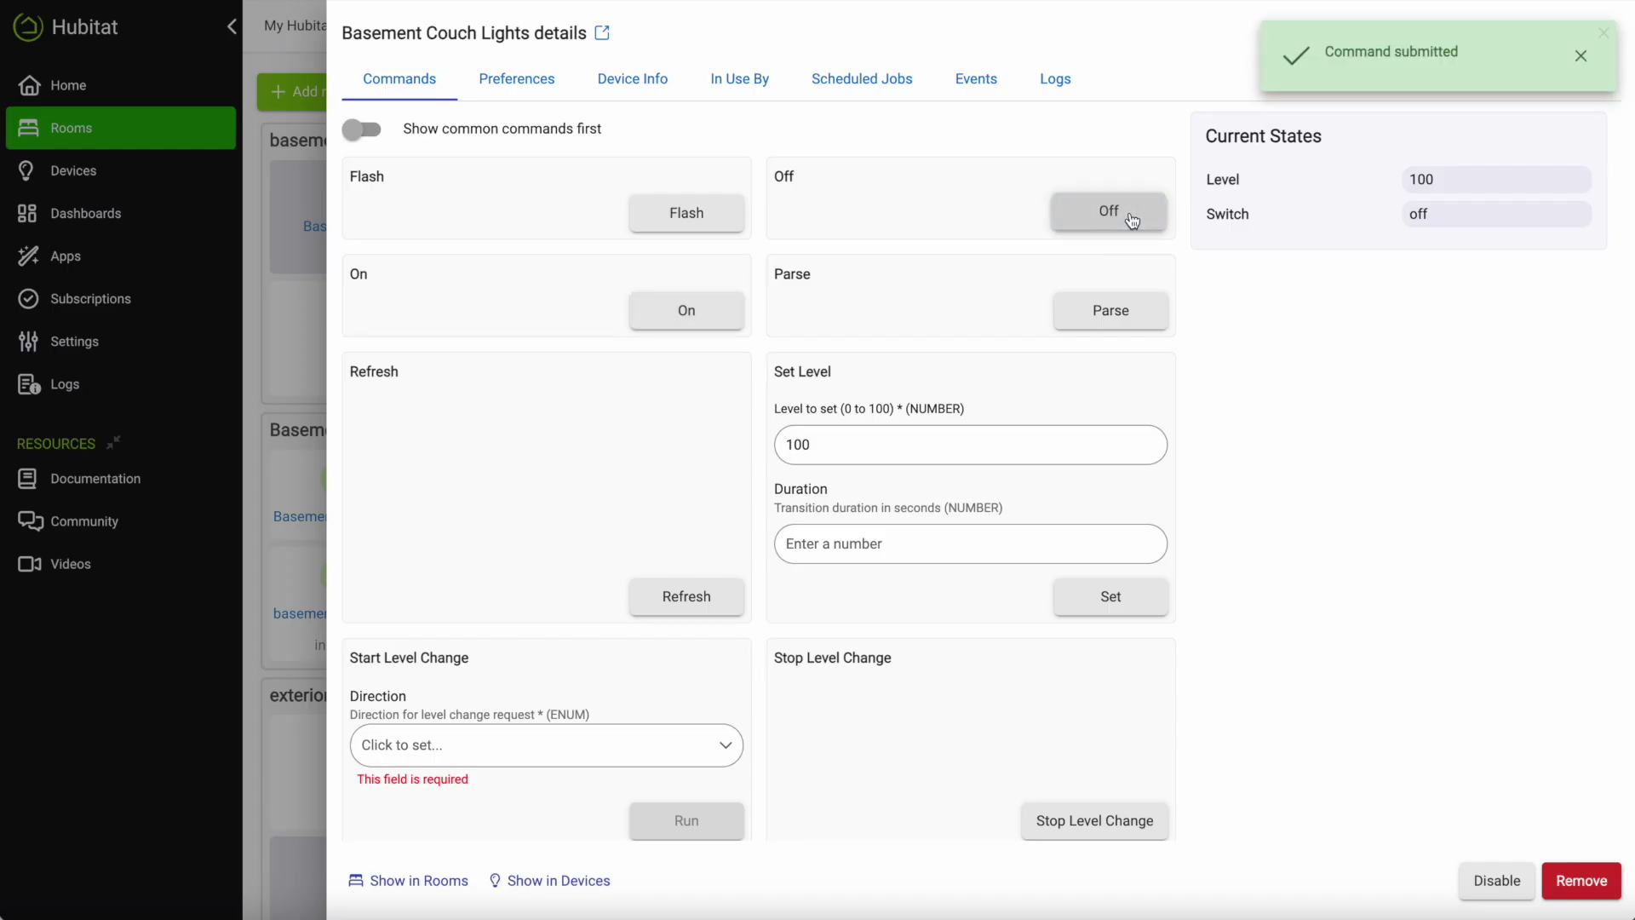
# - Review the device's preferences, name and room info, apps using it, scheduled jobs, events and logs
pyautogui.click(519, 87)
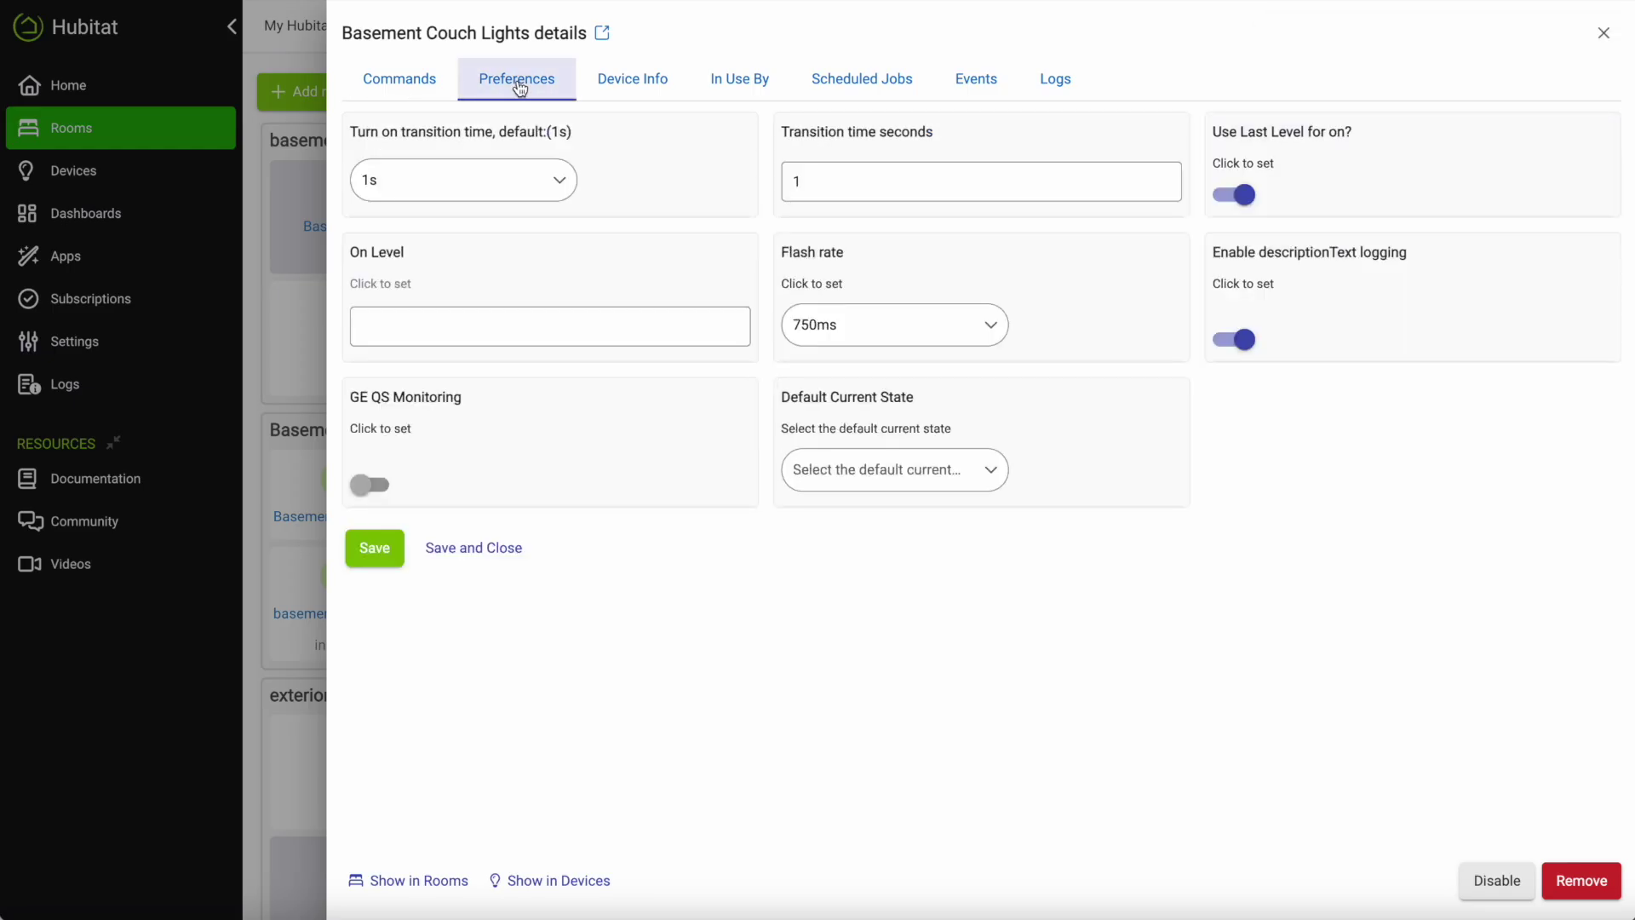
pyautogui.click(609, 88)
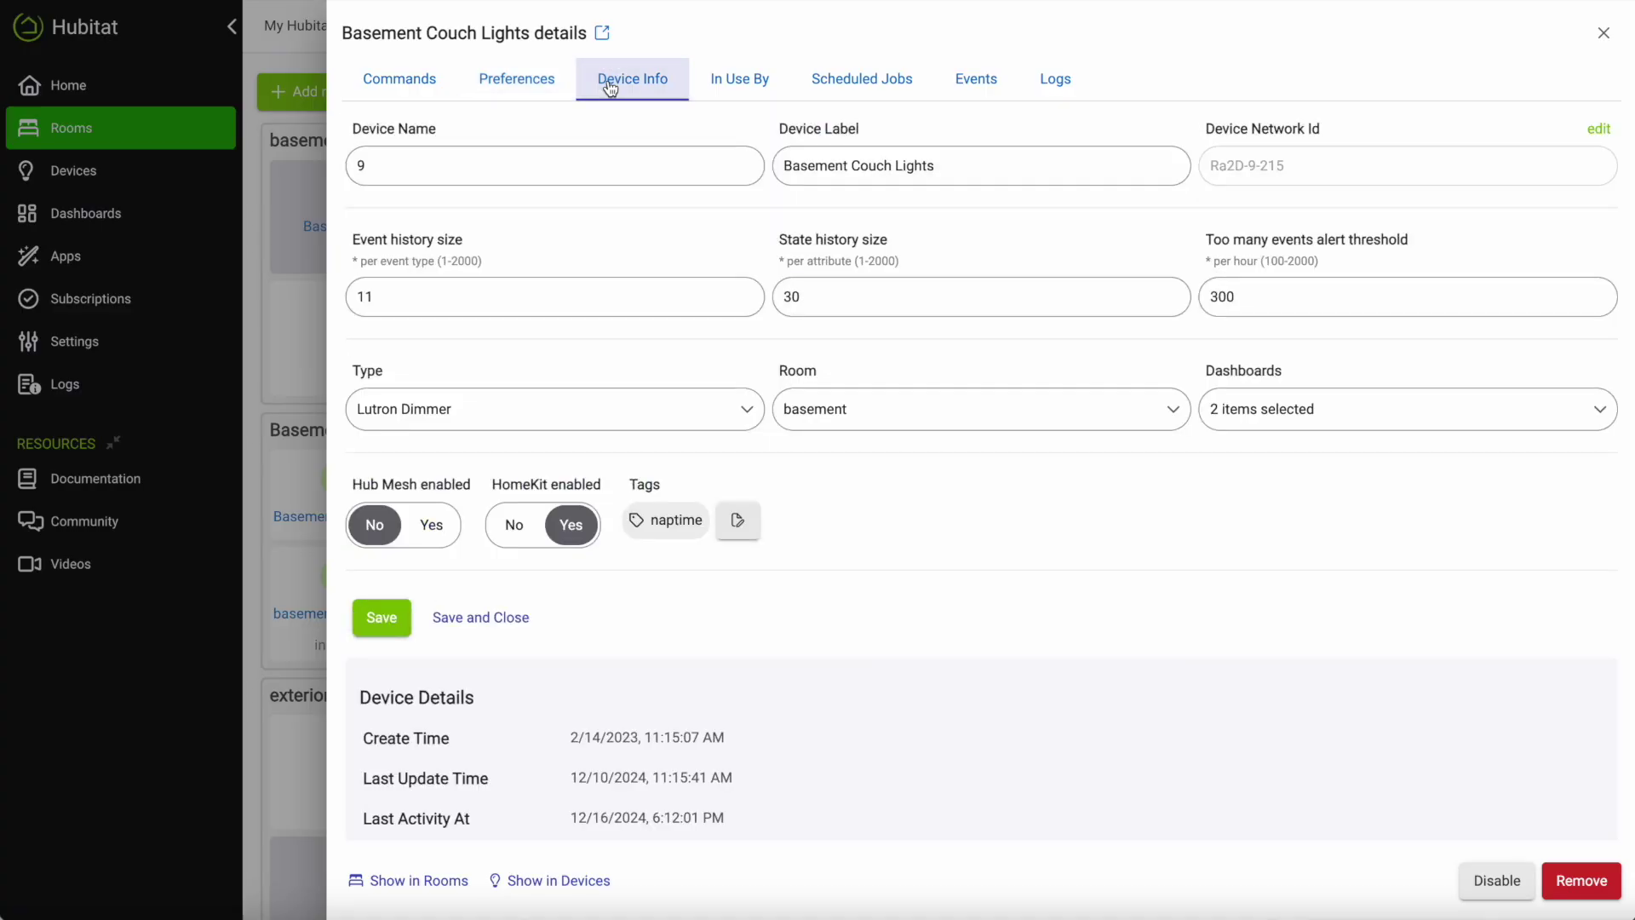
pyautogui.click(730, 87)
pyautogui.click(843, 89)
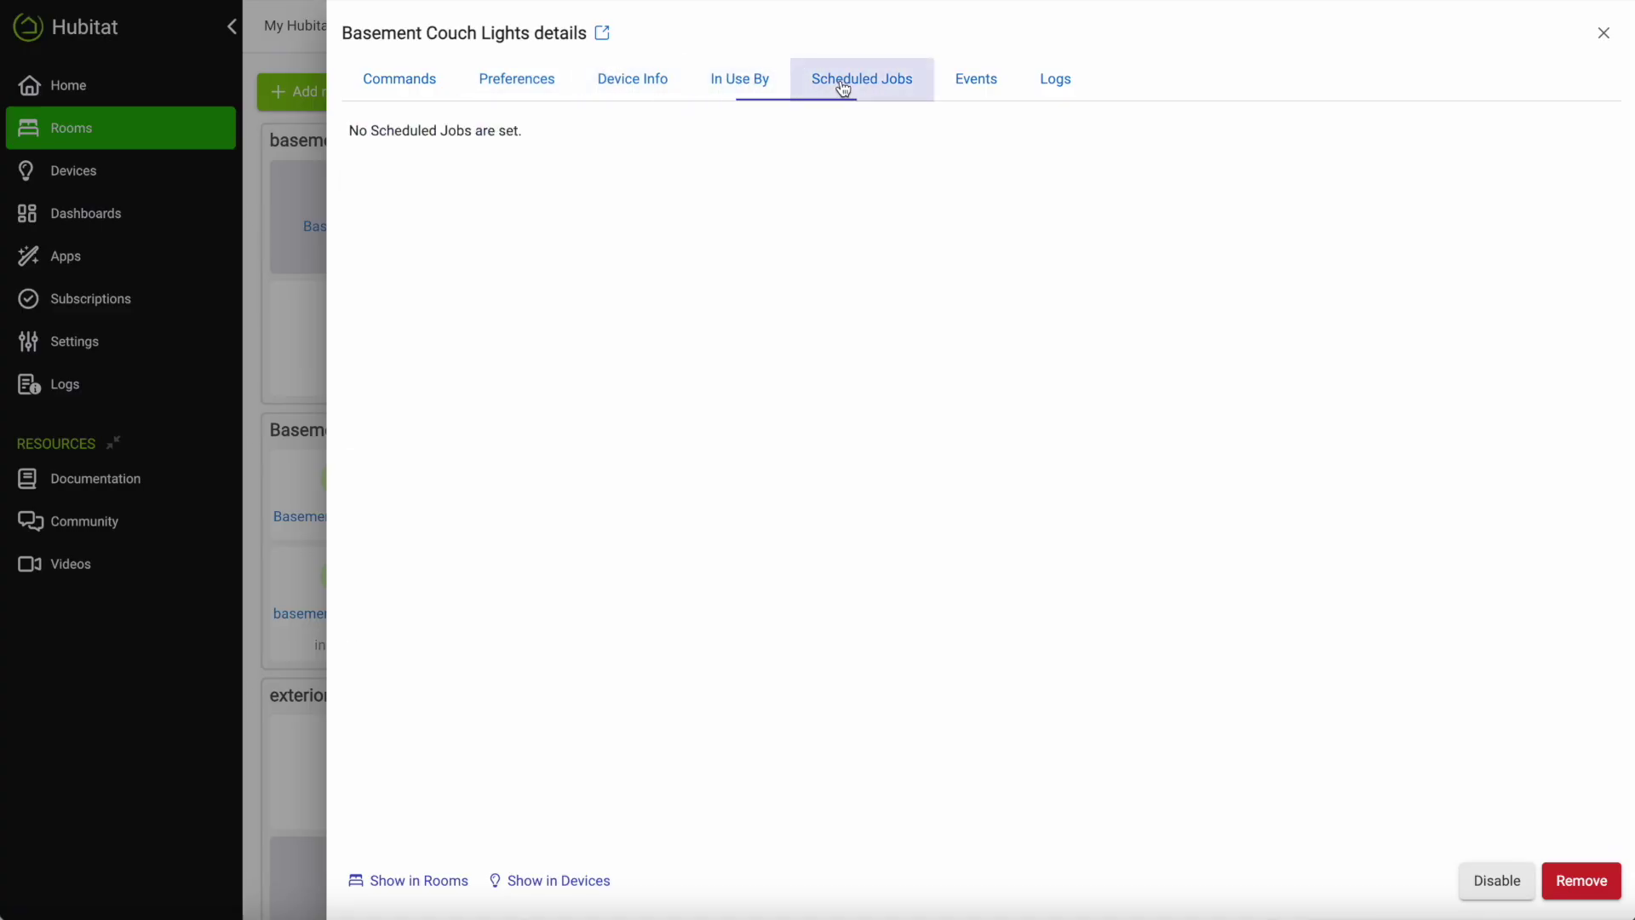
pyautogui.click(965, 89)
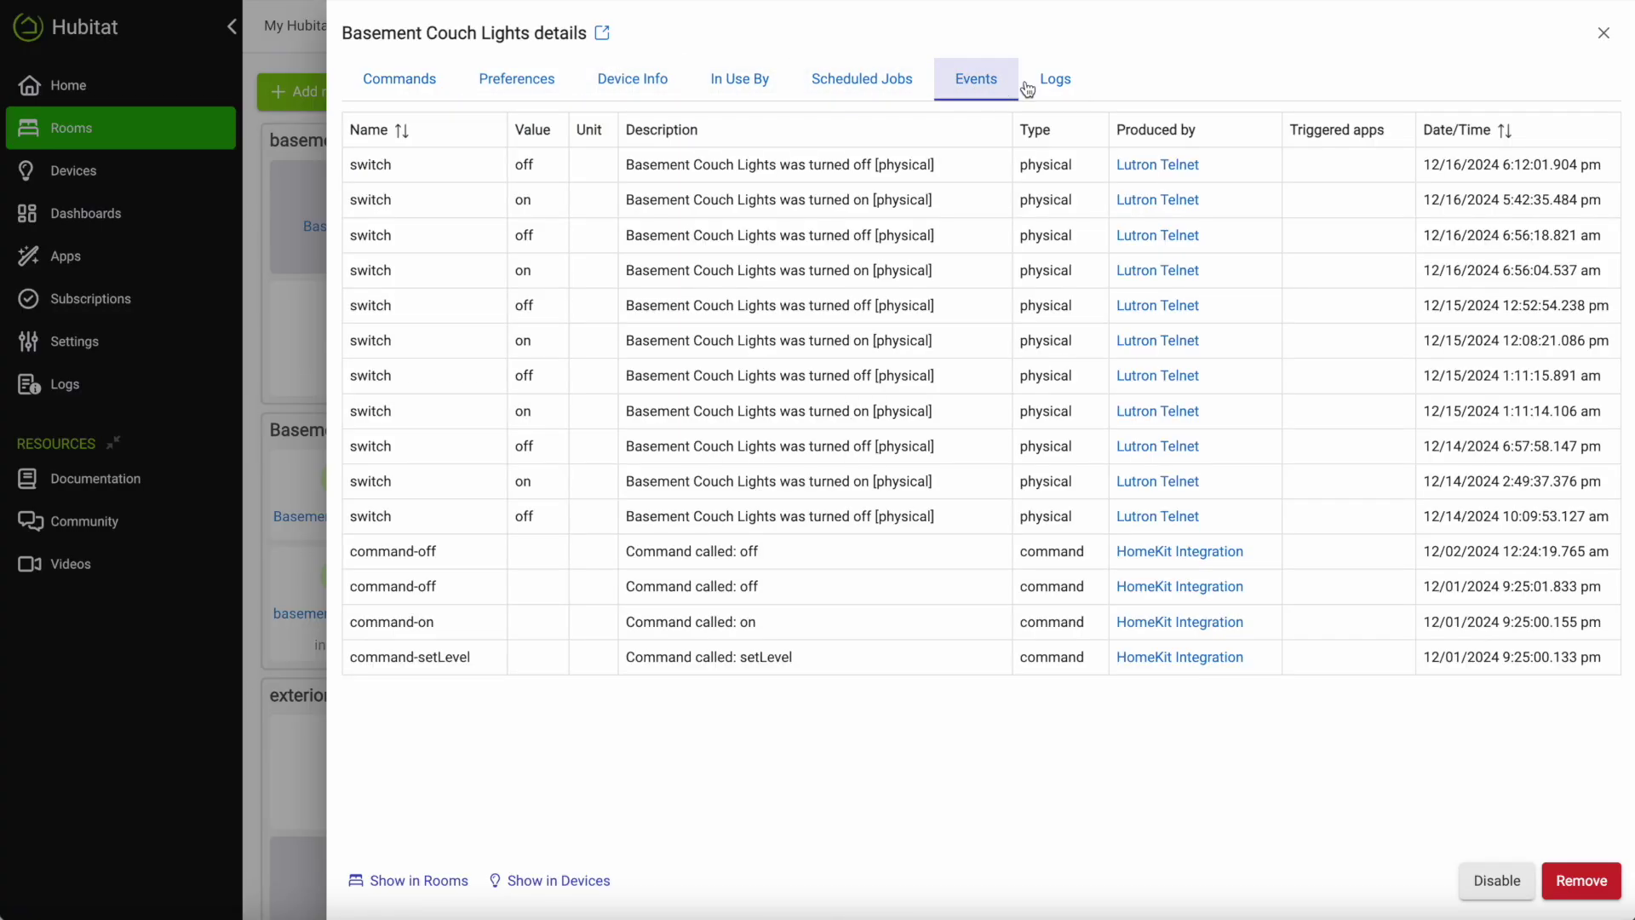
pyautogui.click(1060, 88)
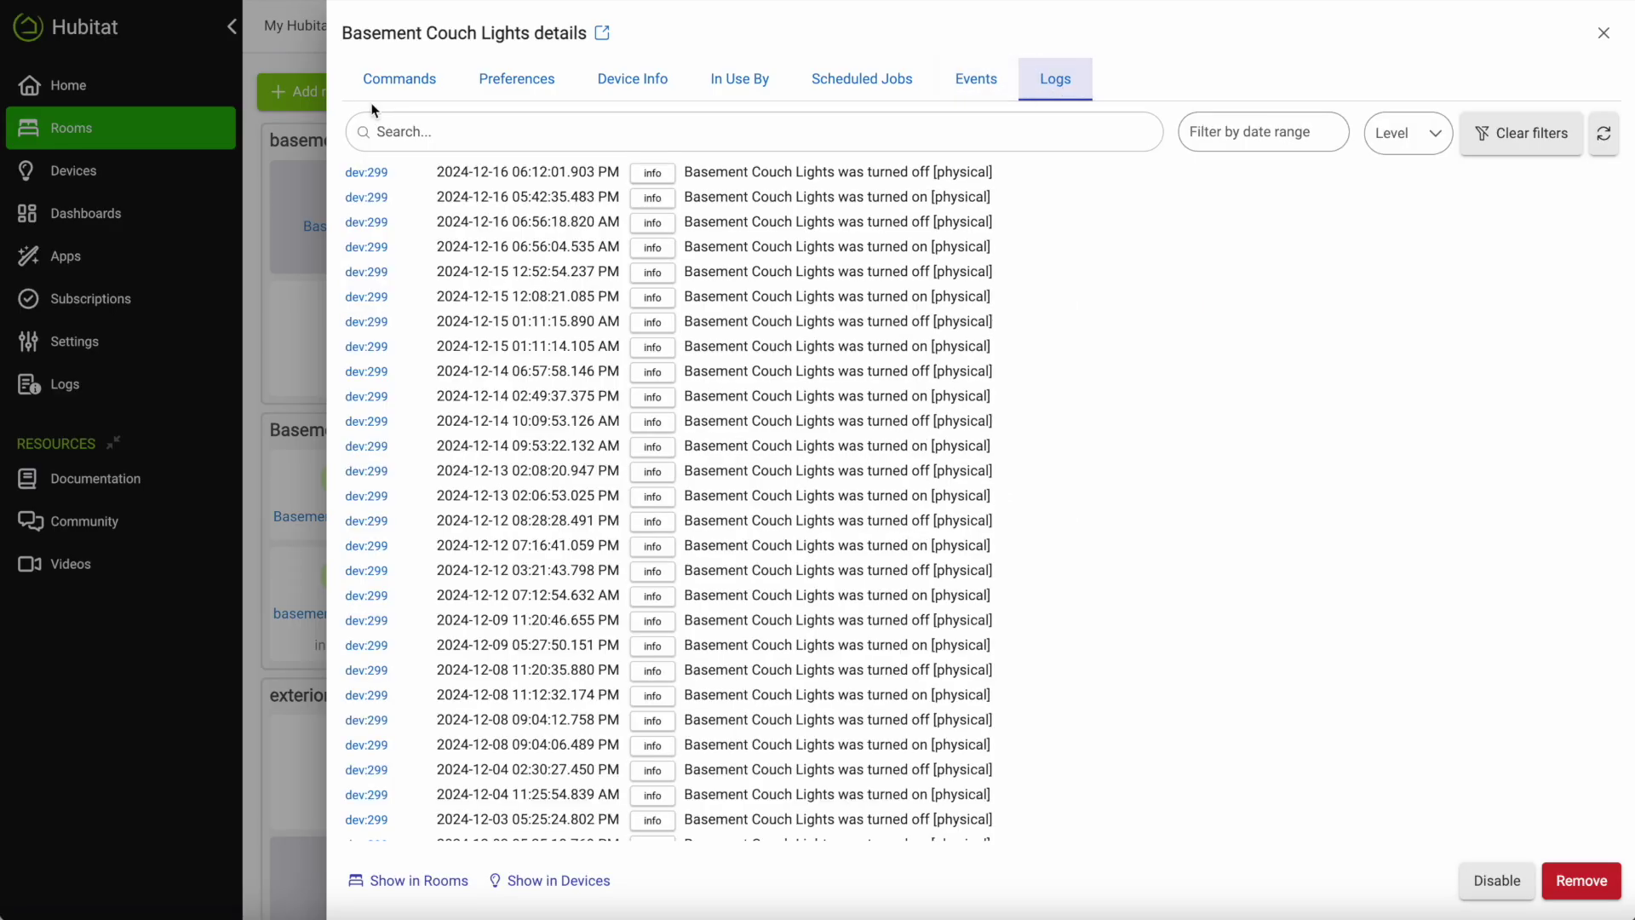
# - Add the dim tag to the Basement Couch Lights, update, and search the rooms for 'dim'
pyautogui.click(631, 78)
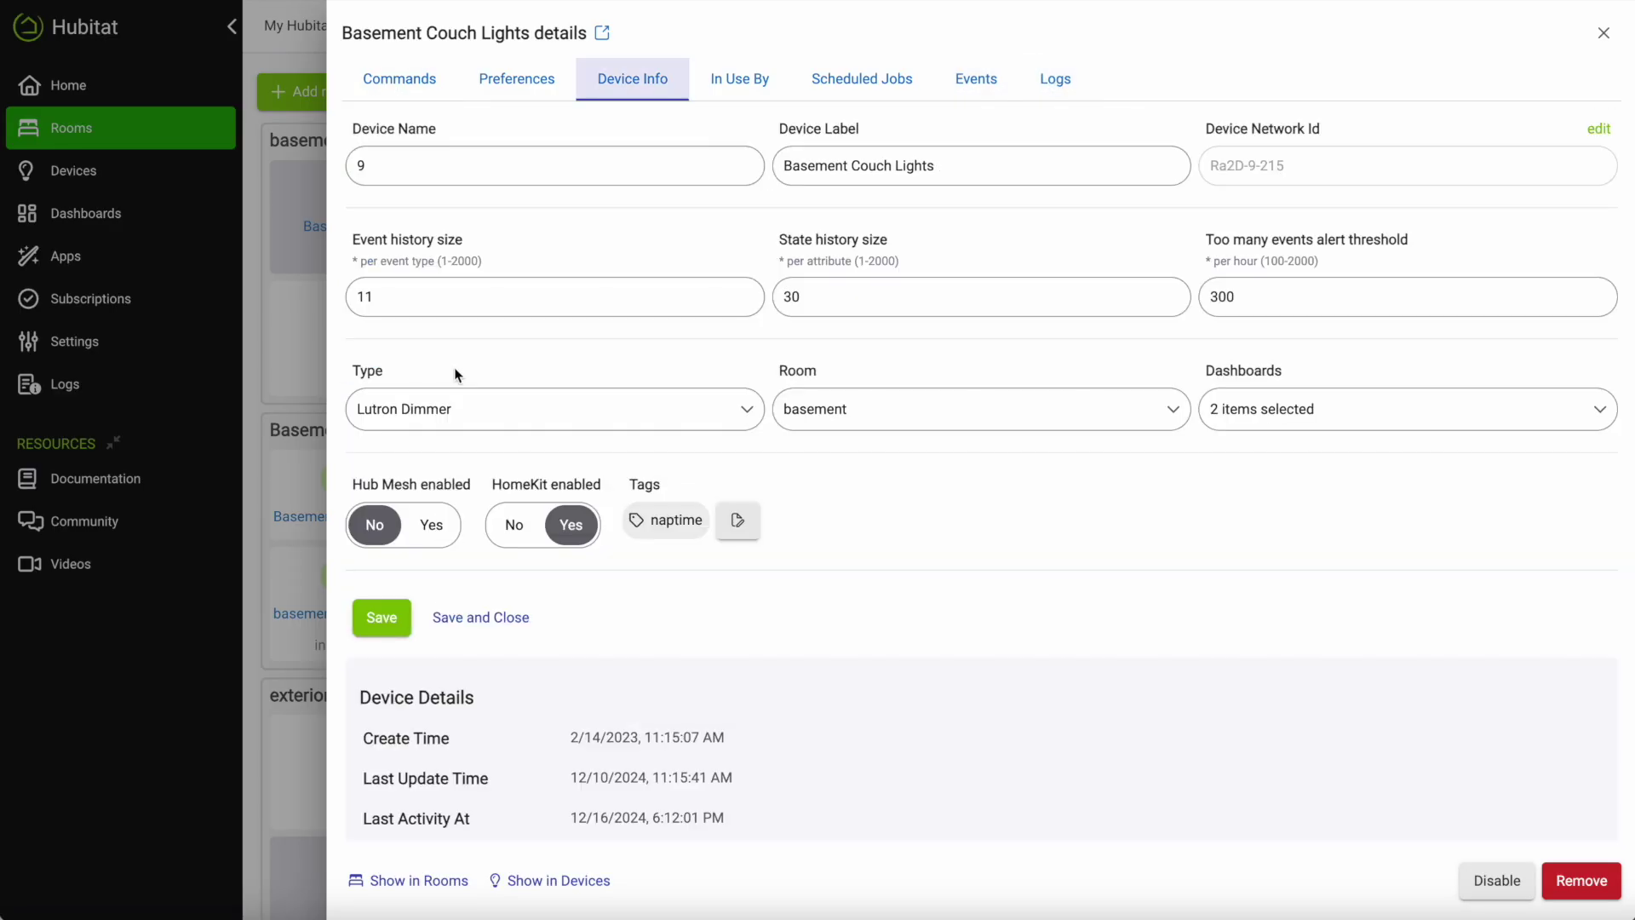
pyautogui.click(738, 532)
pyautogui.write('dim')
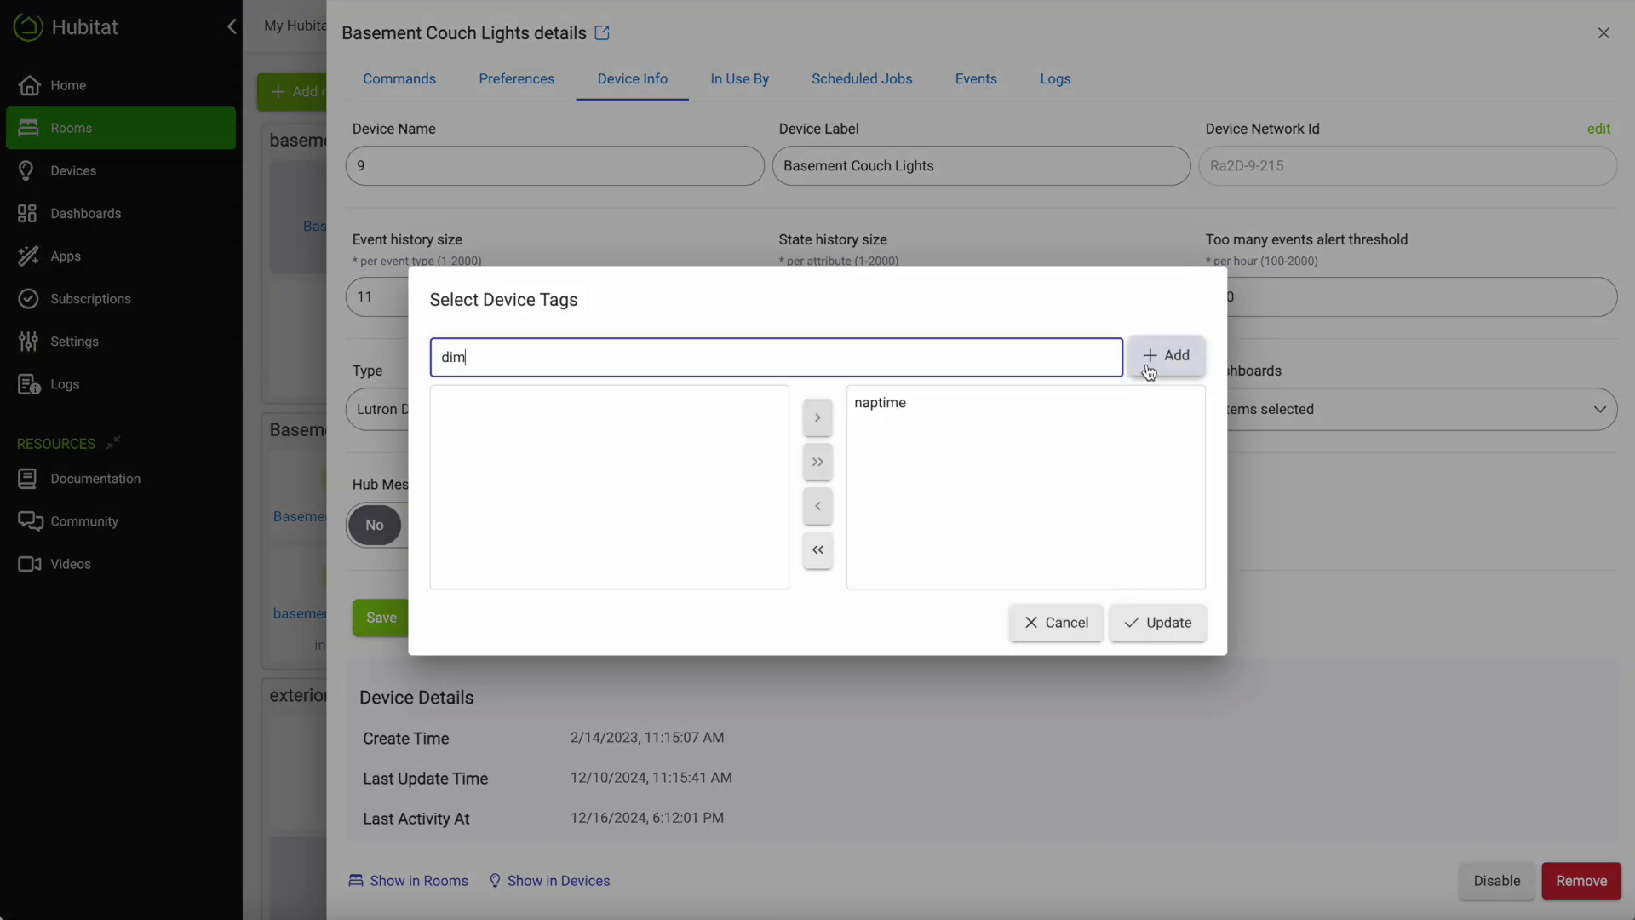
pyautogui.click(1143, 359)
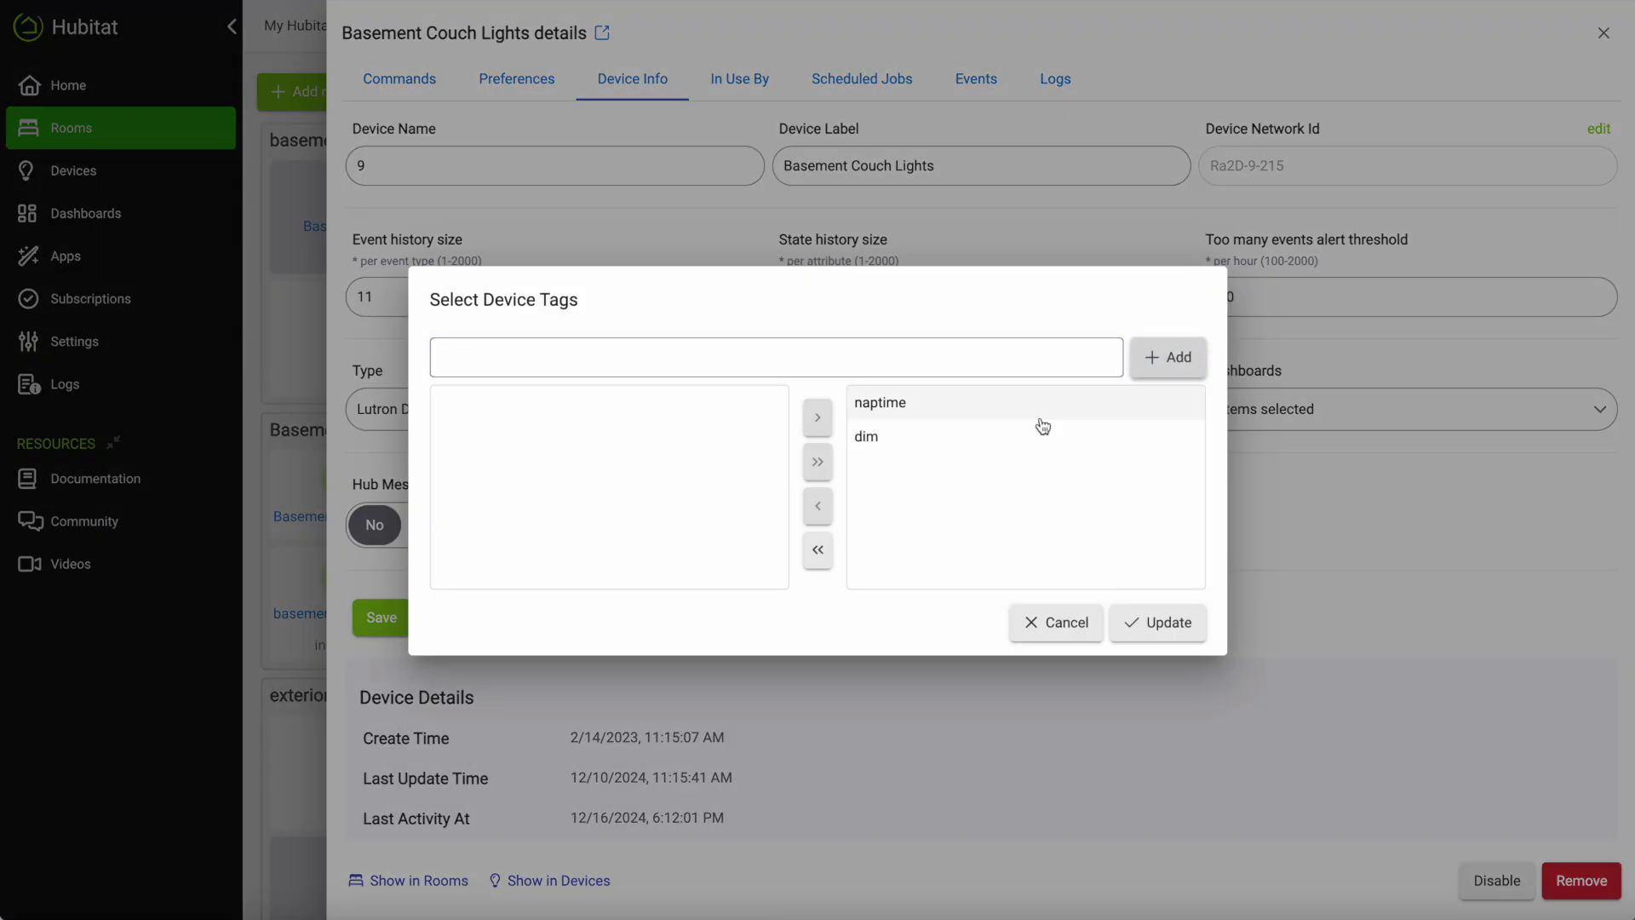
pyautogui.click(1165, 626)
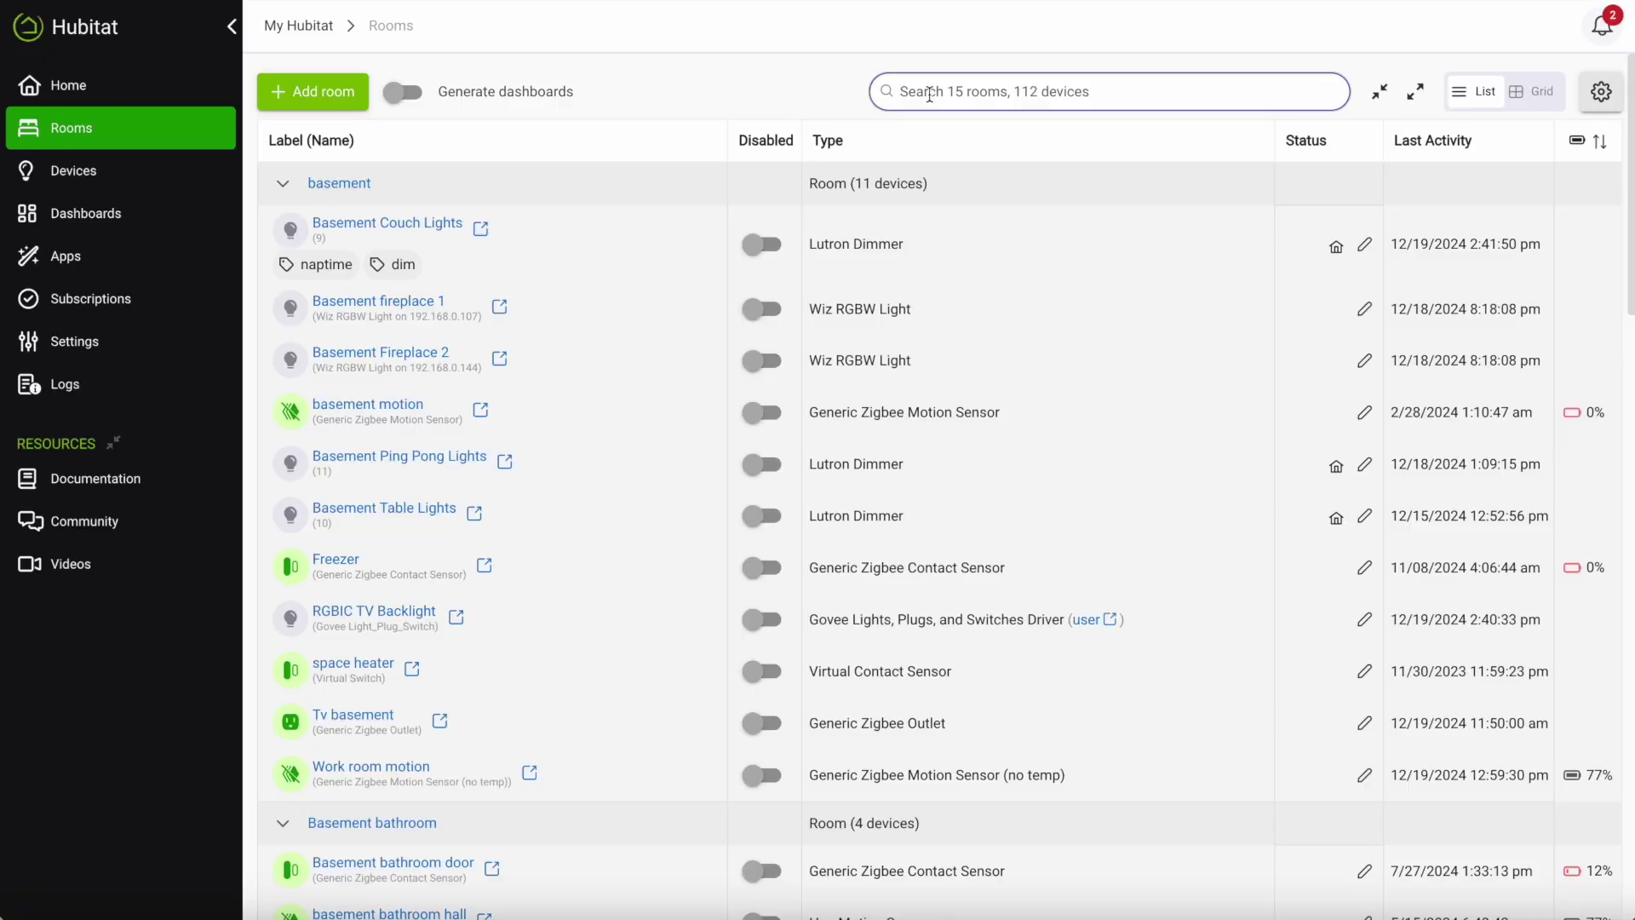
pyautogui.write('dim')
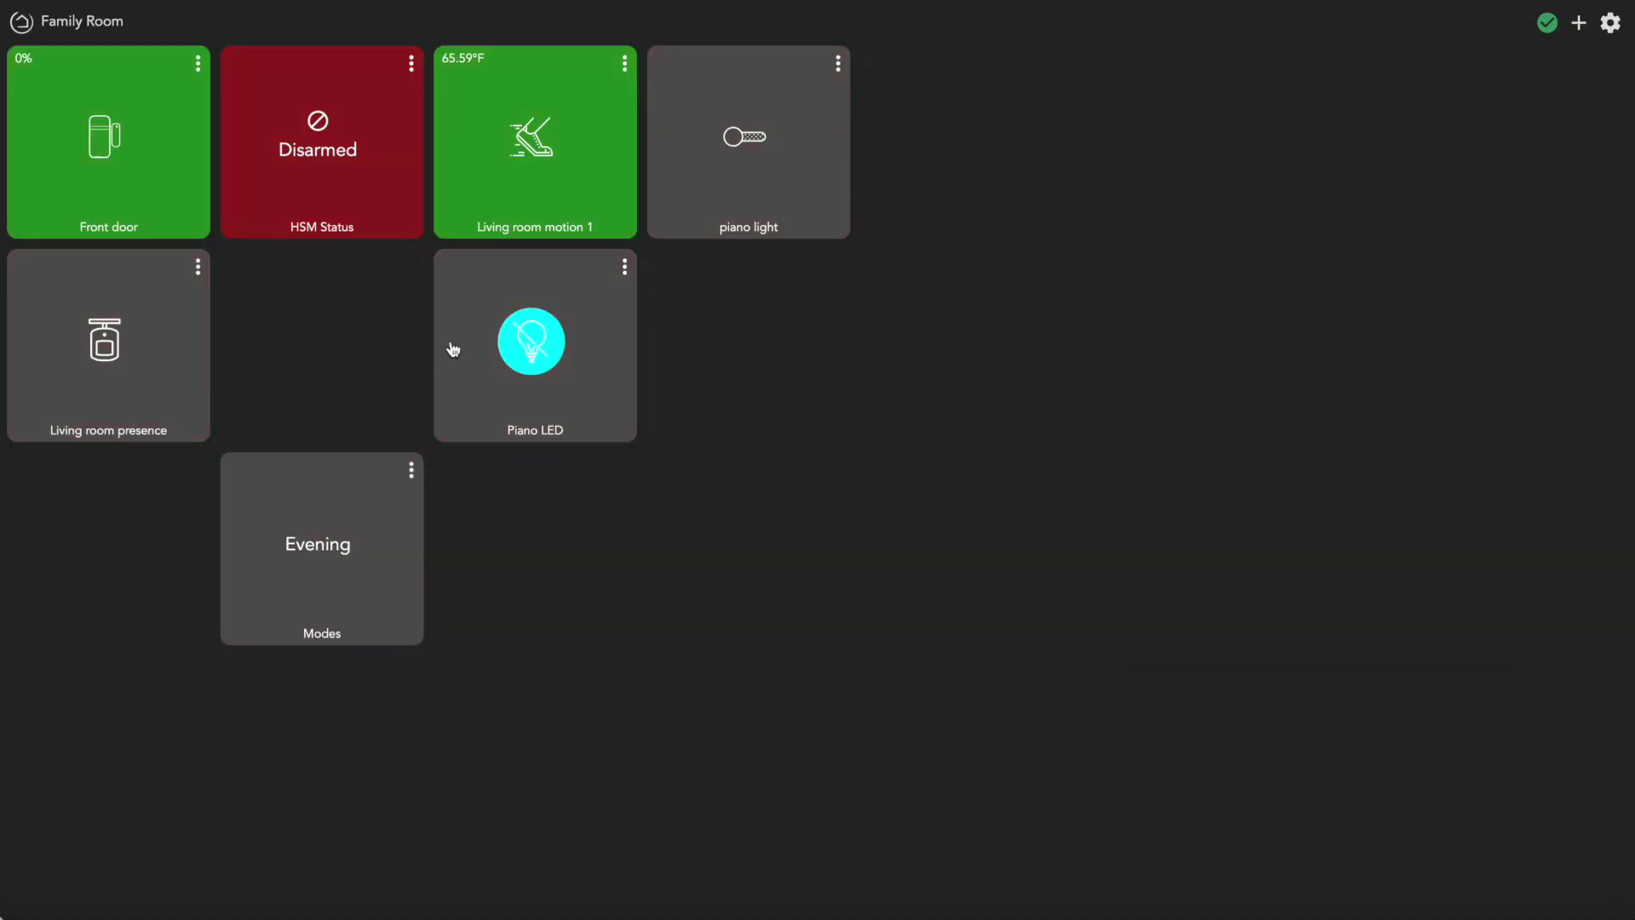
# - Move Piano LED to row 3 column 3 and Modes to row 3 column 1 on the dashboard
pyautogui.moveTo(449, 346); pyautogui.dragTo(511, 510)
pyautogui.moveTo(705, 168); pyautogui.dragTo(304, 328)
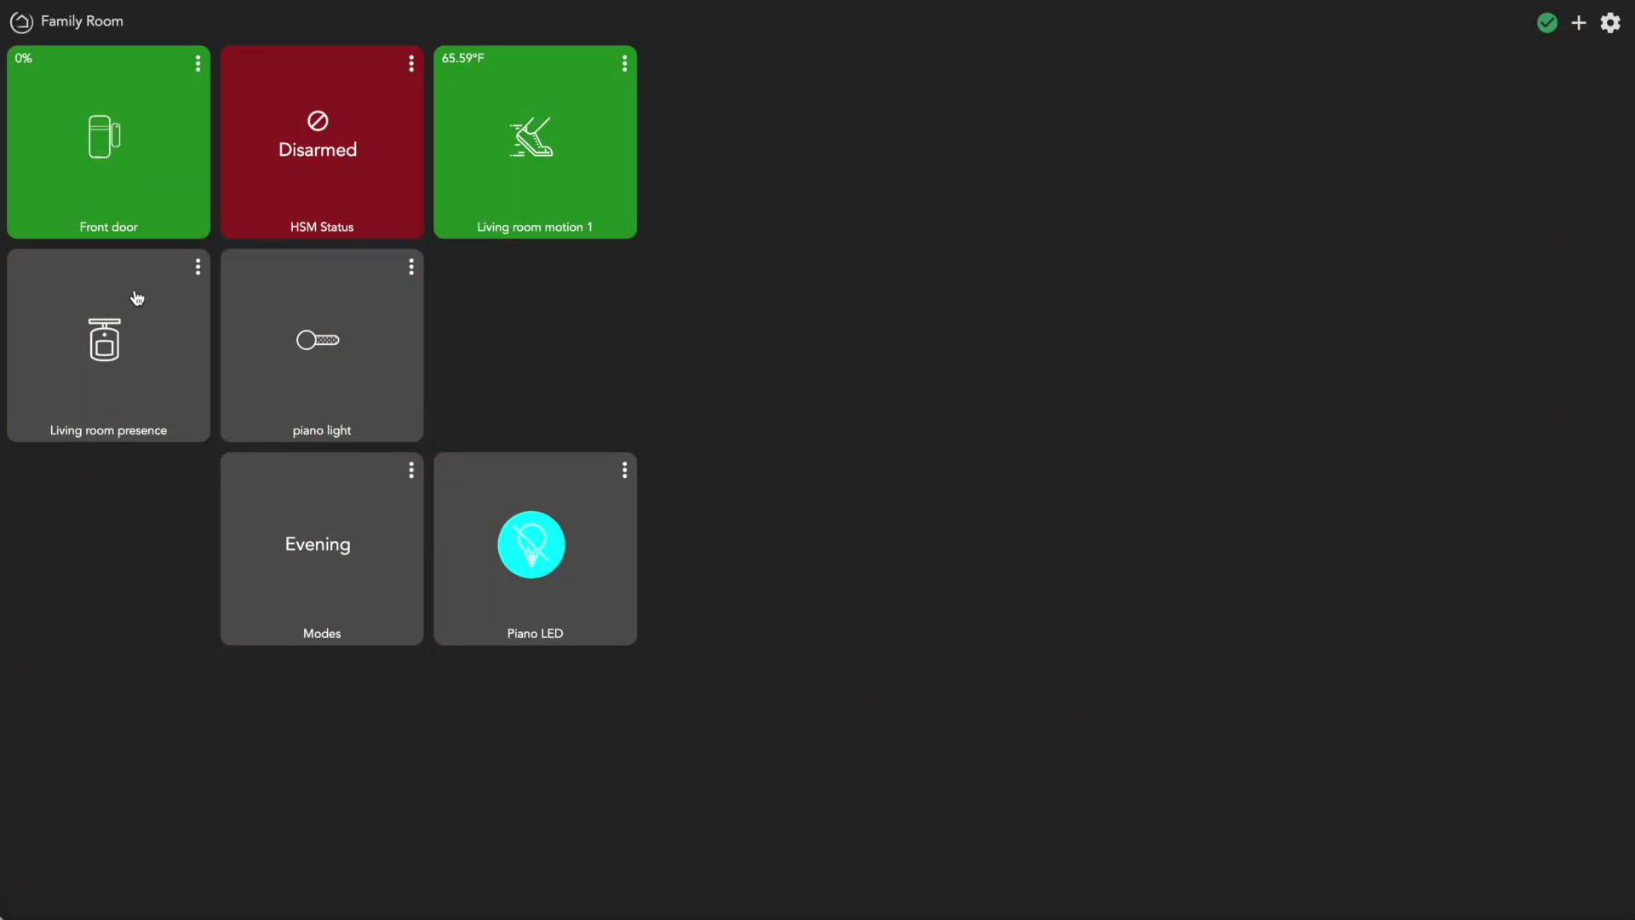
pyautogui.moveTo(282, 473); pyautogui.dragTo(128, 475)
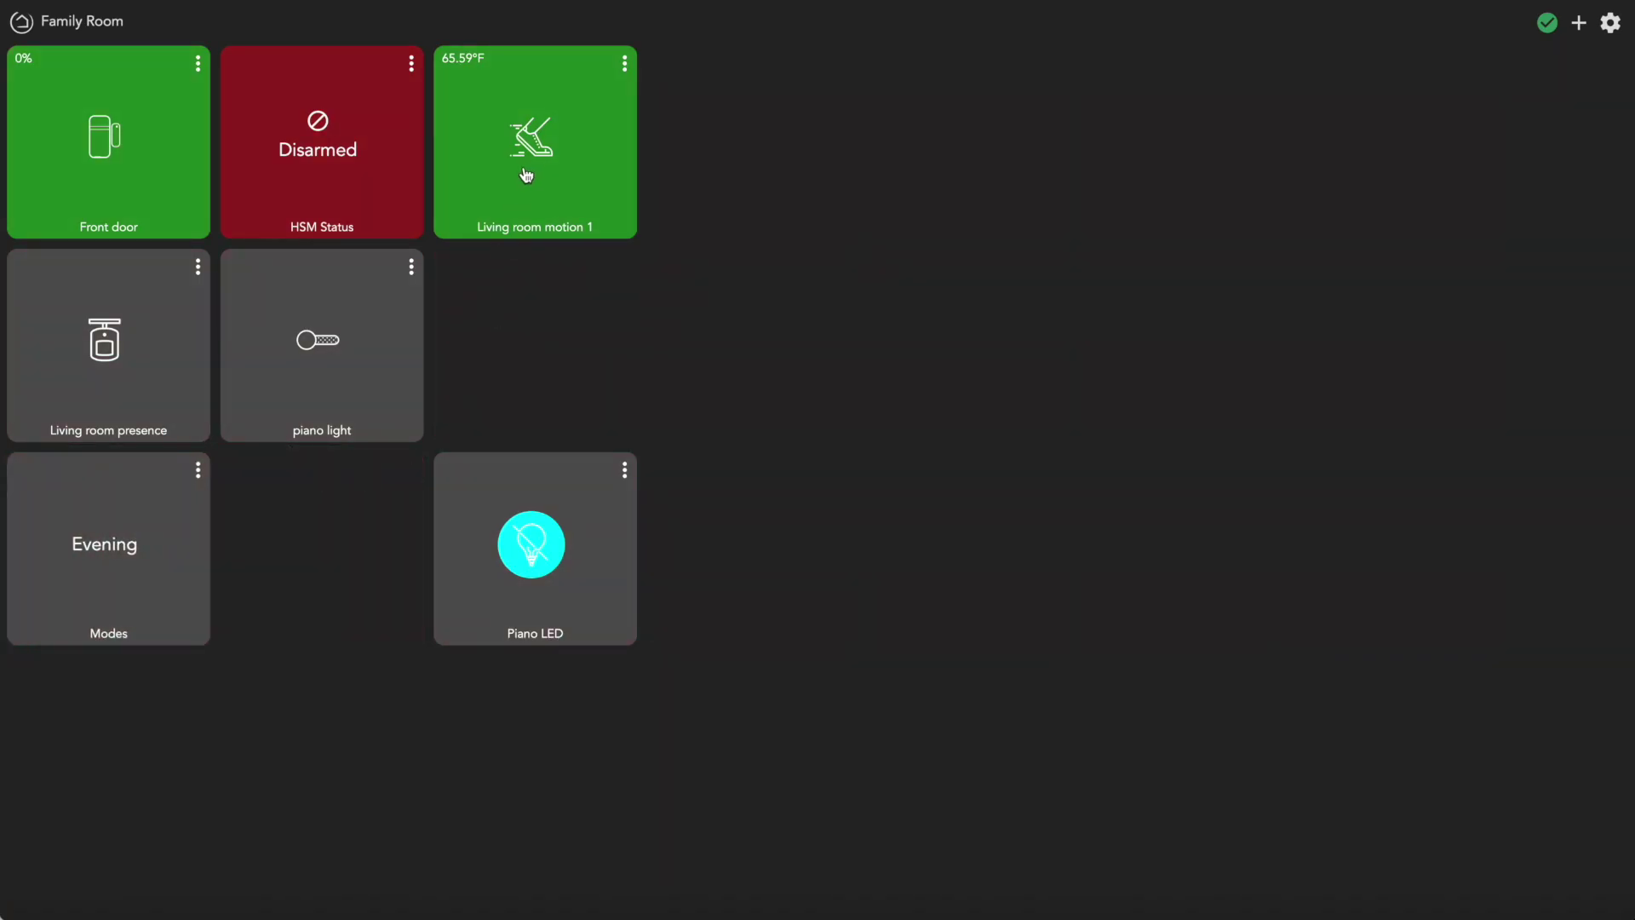
pyautogui.moveTo(526, 170); pyautogui.dragTo(534, 272)
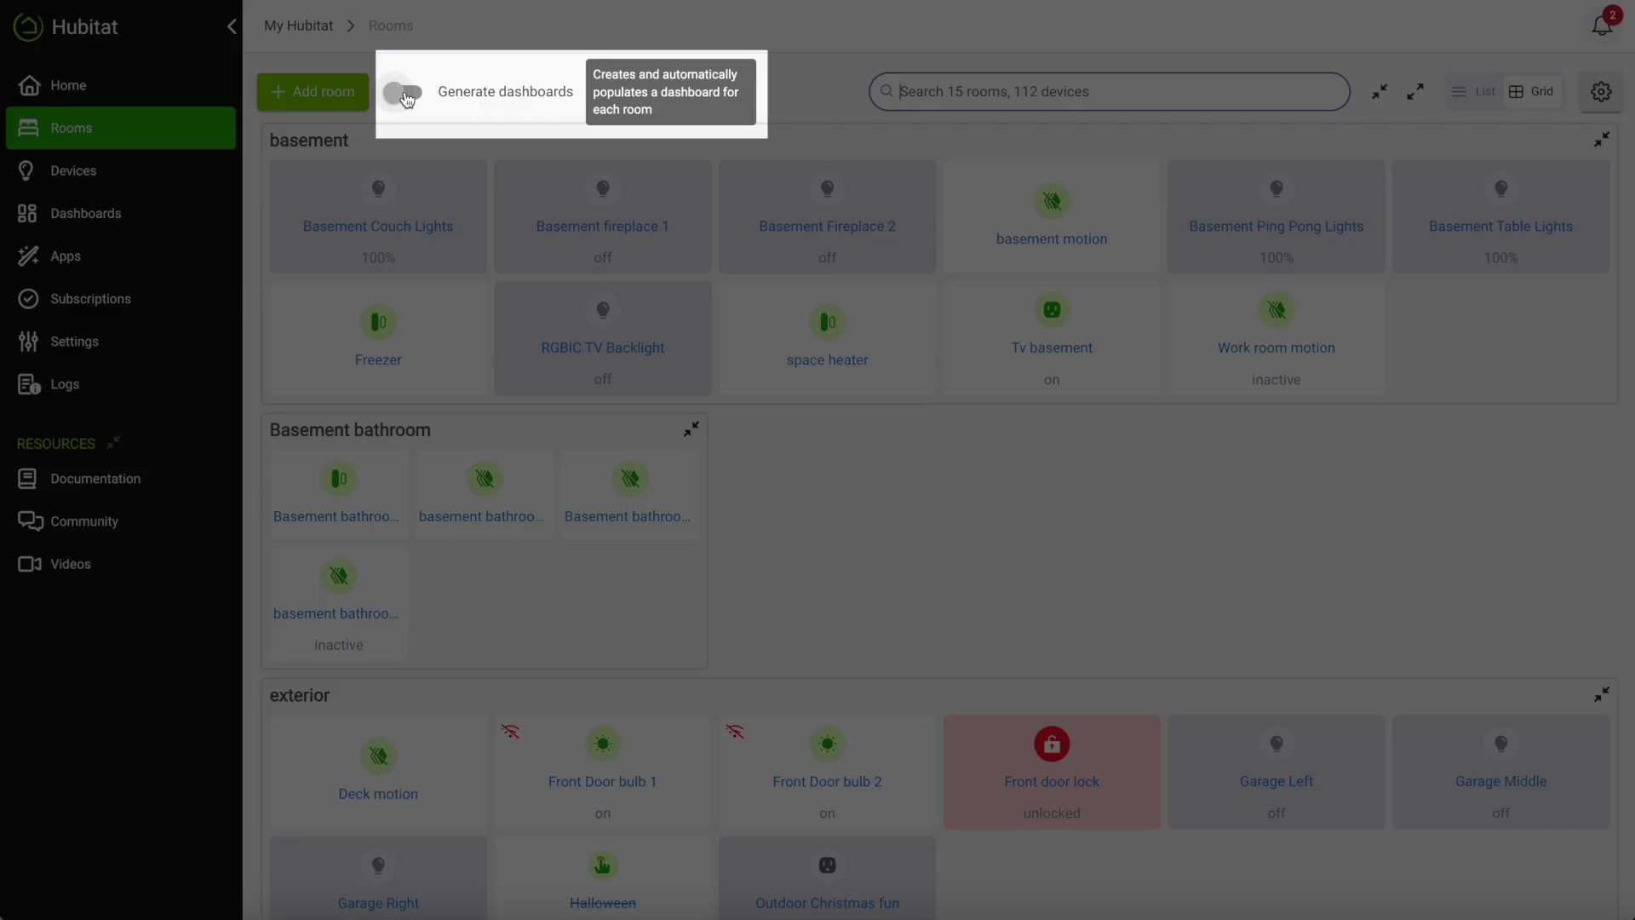
# - Switch on Generate dashboards on the Rooms page and confirm with Yes
pyautogui.click(404, 93)
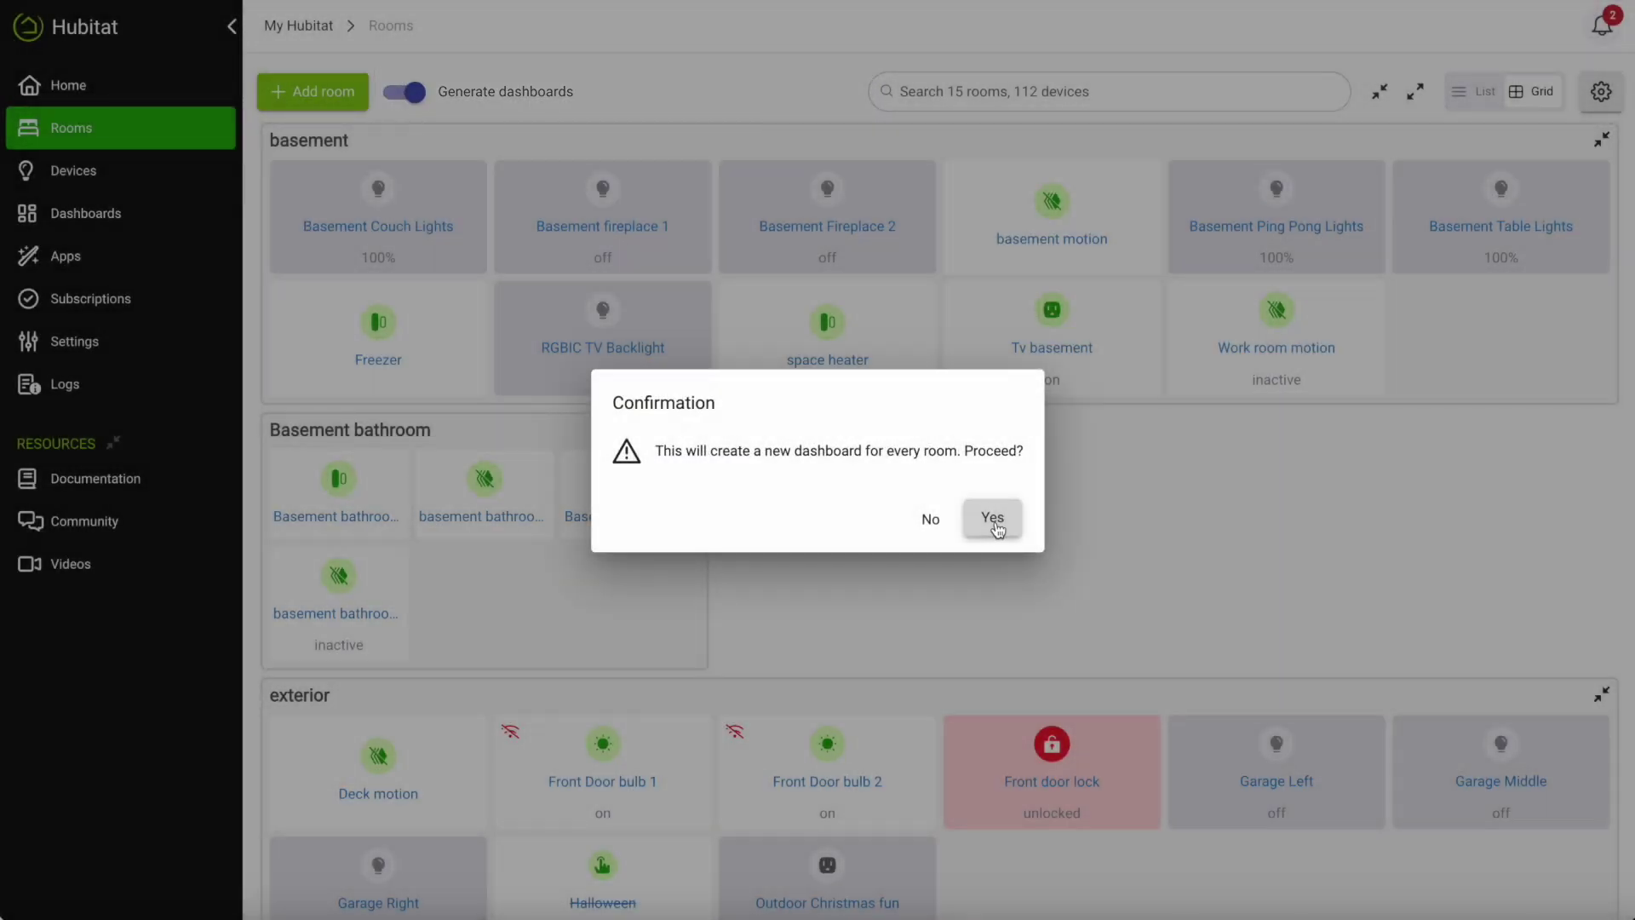
pyautogui.click(993, 520)
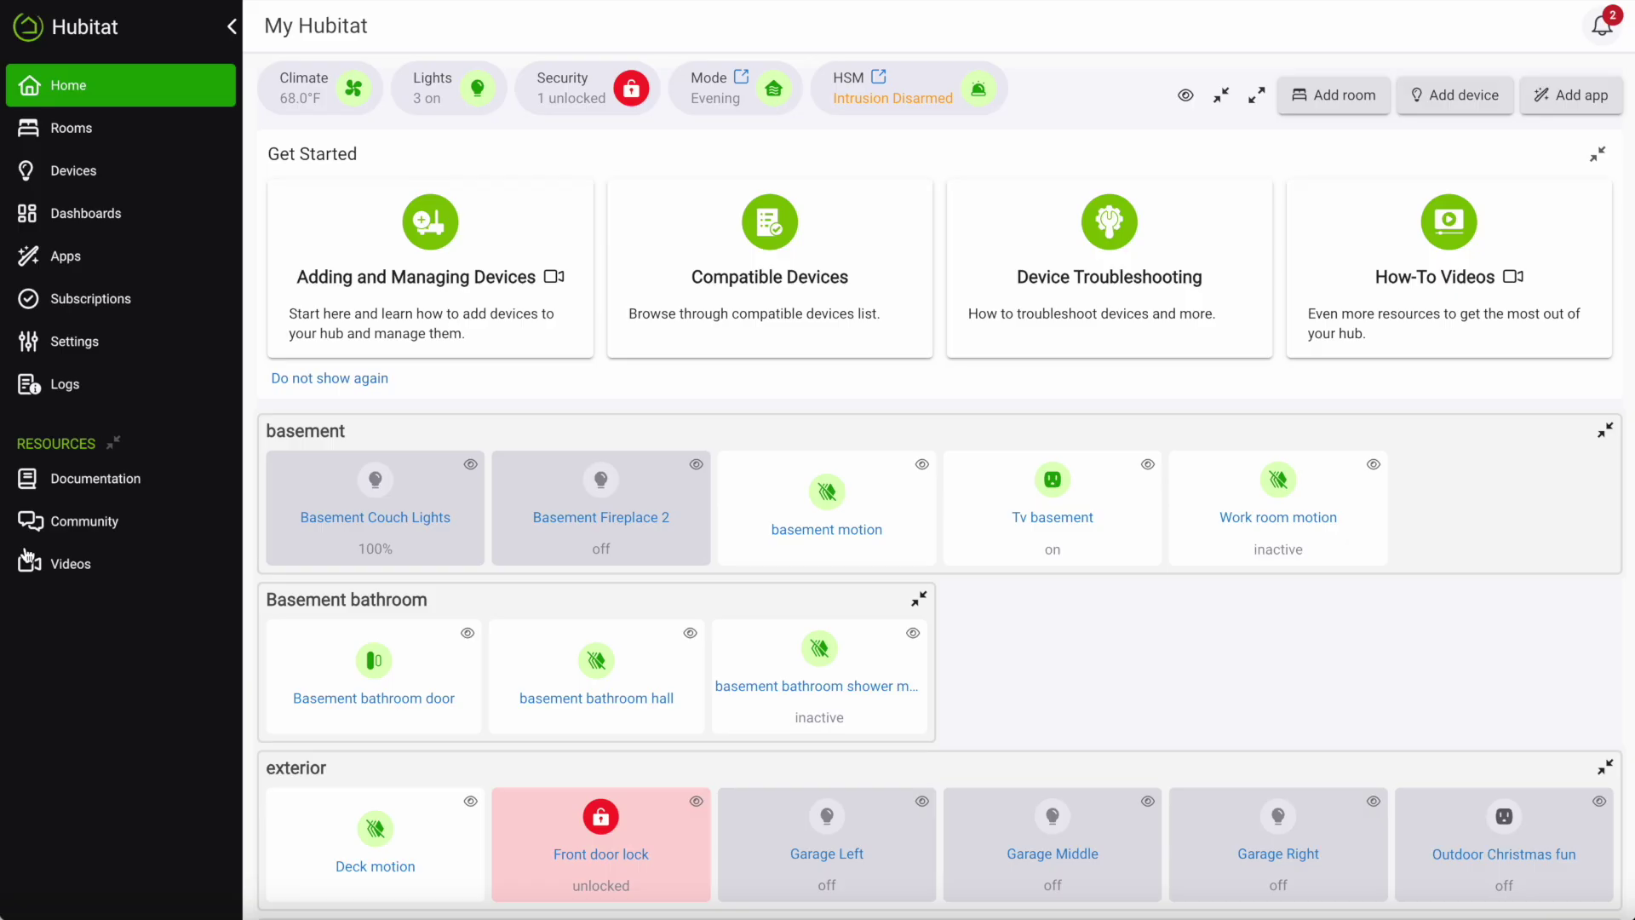
# - Enable 'Show advanced/developer options' in the hub Settings
pyautogui.click(73, 342)
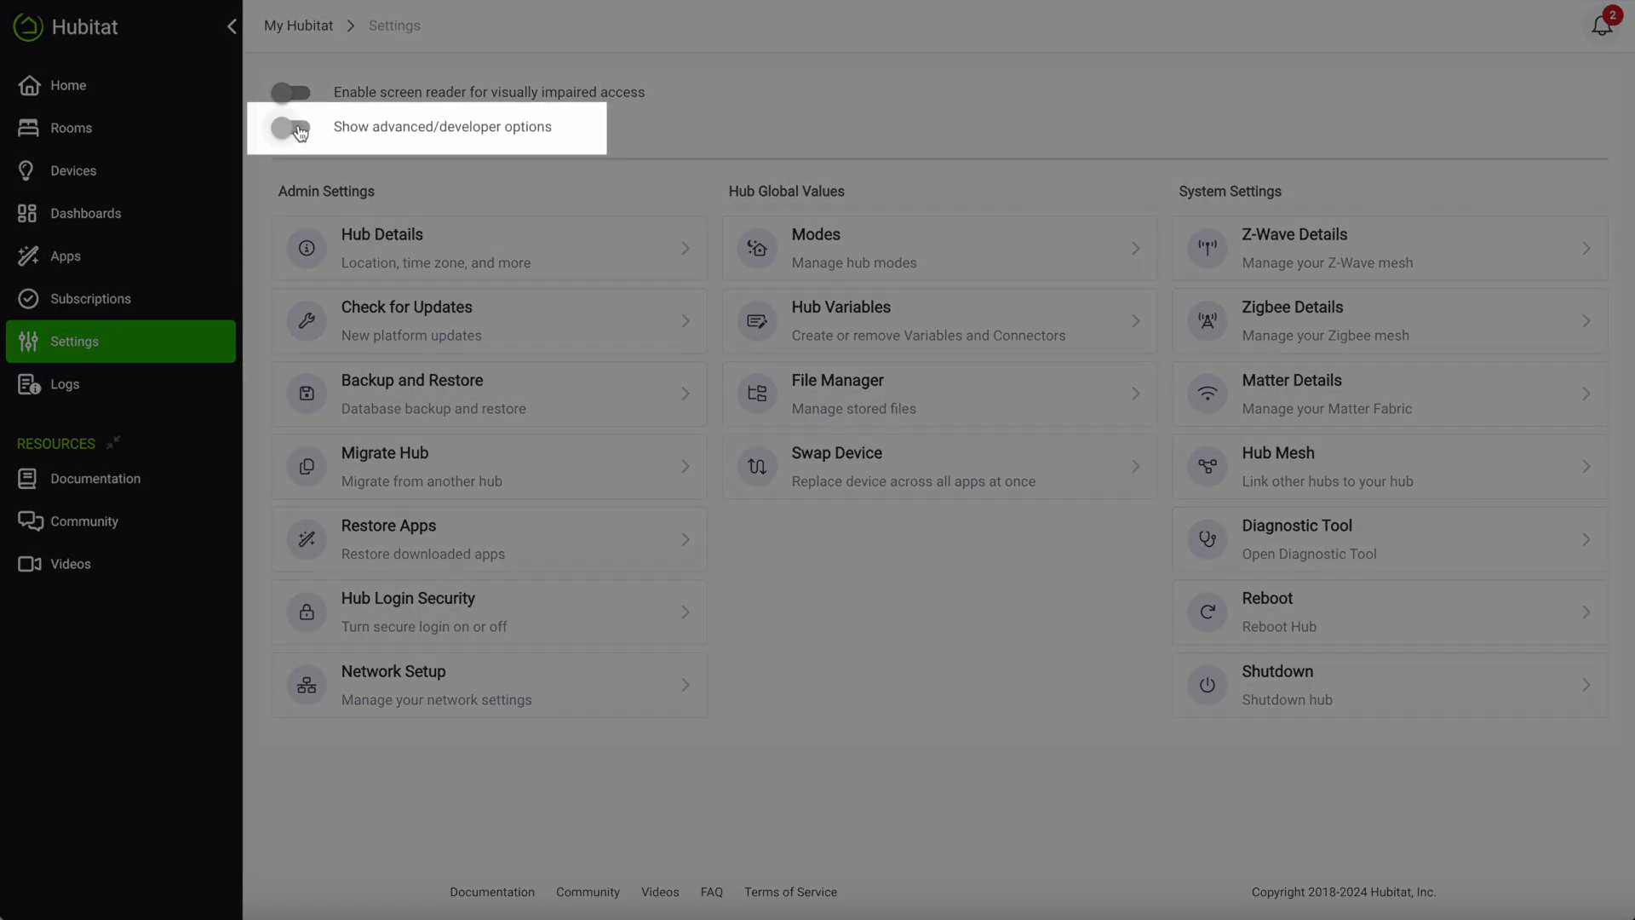
pyautogui.click(298, 129)
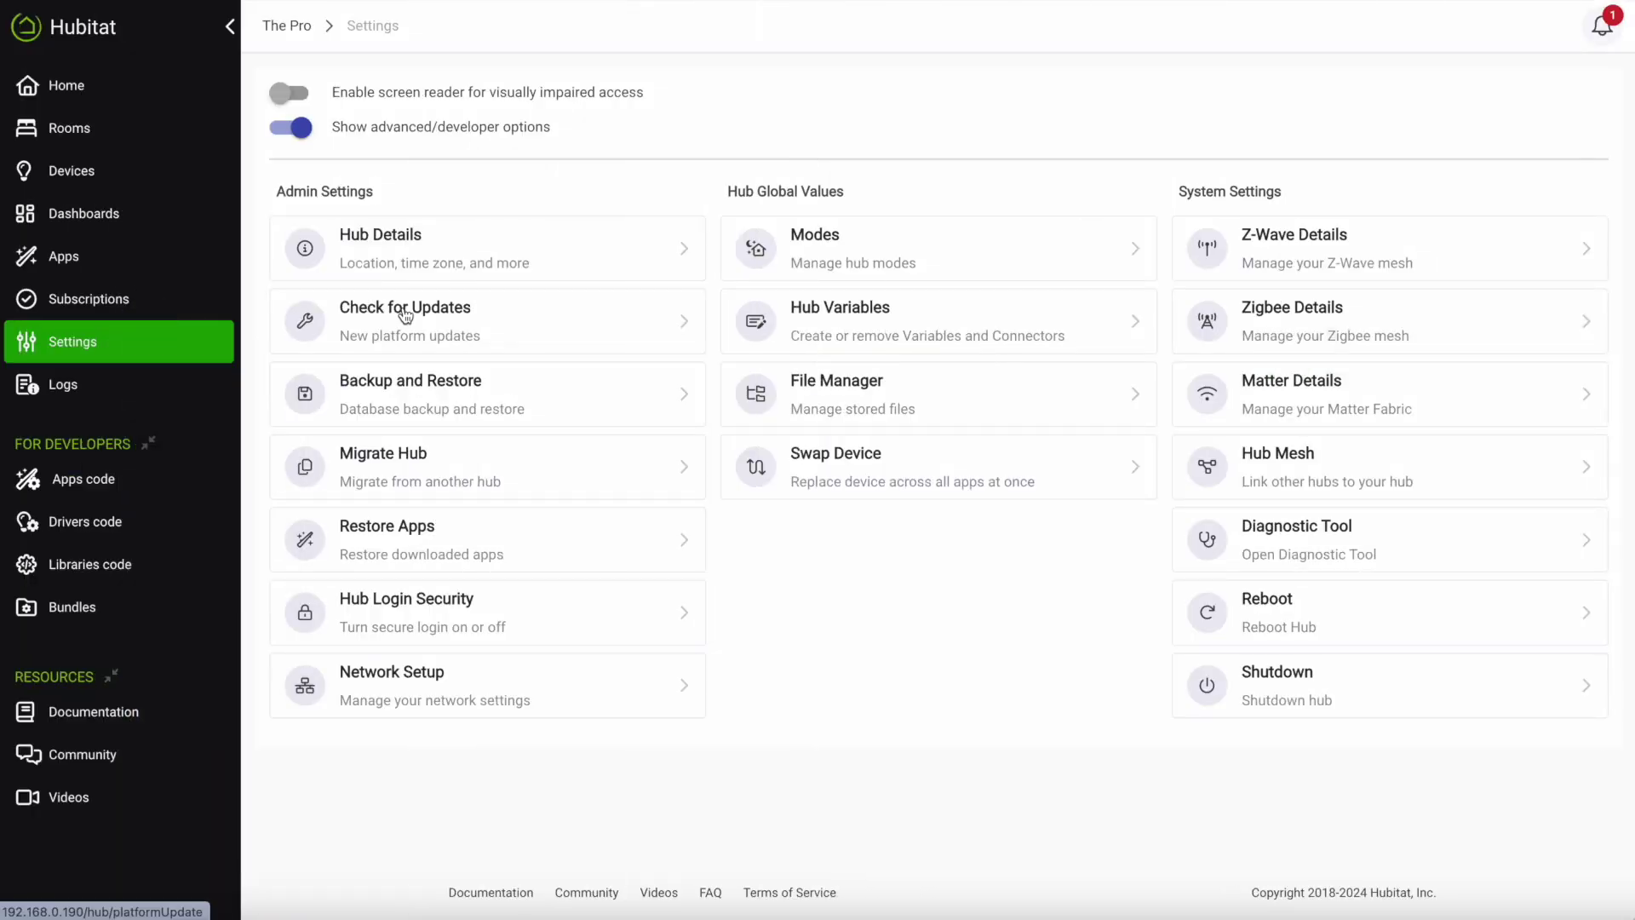
# - Check for platform updates and start updating the hub to version 2.4.0.139
pyautogui.click(406, 315)
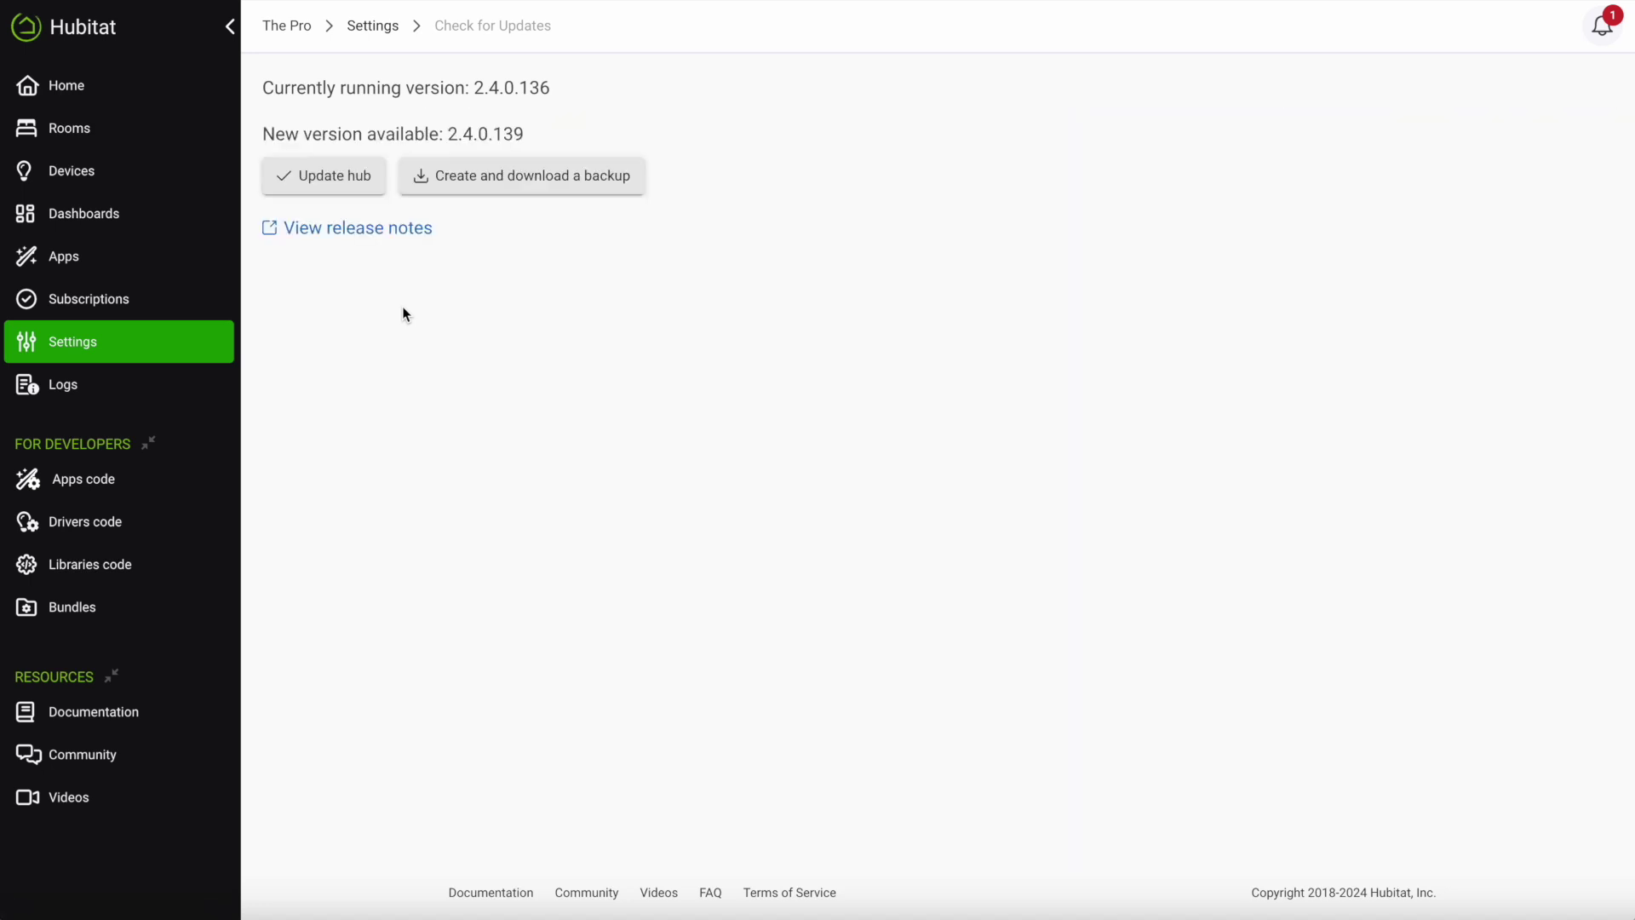
pyautogui.click(323, 184)
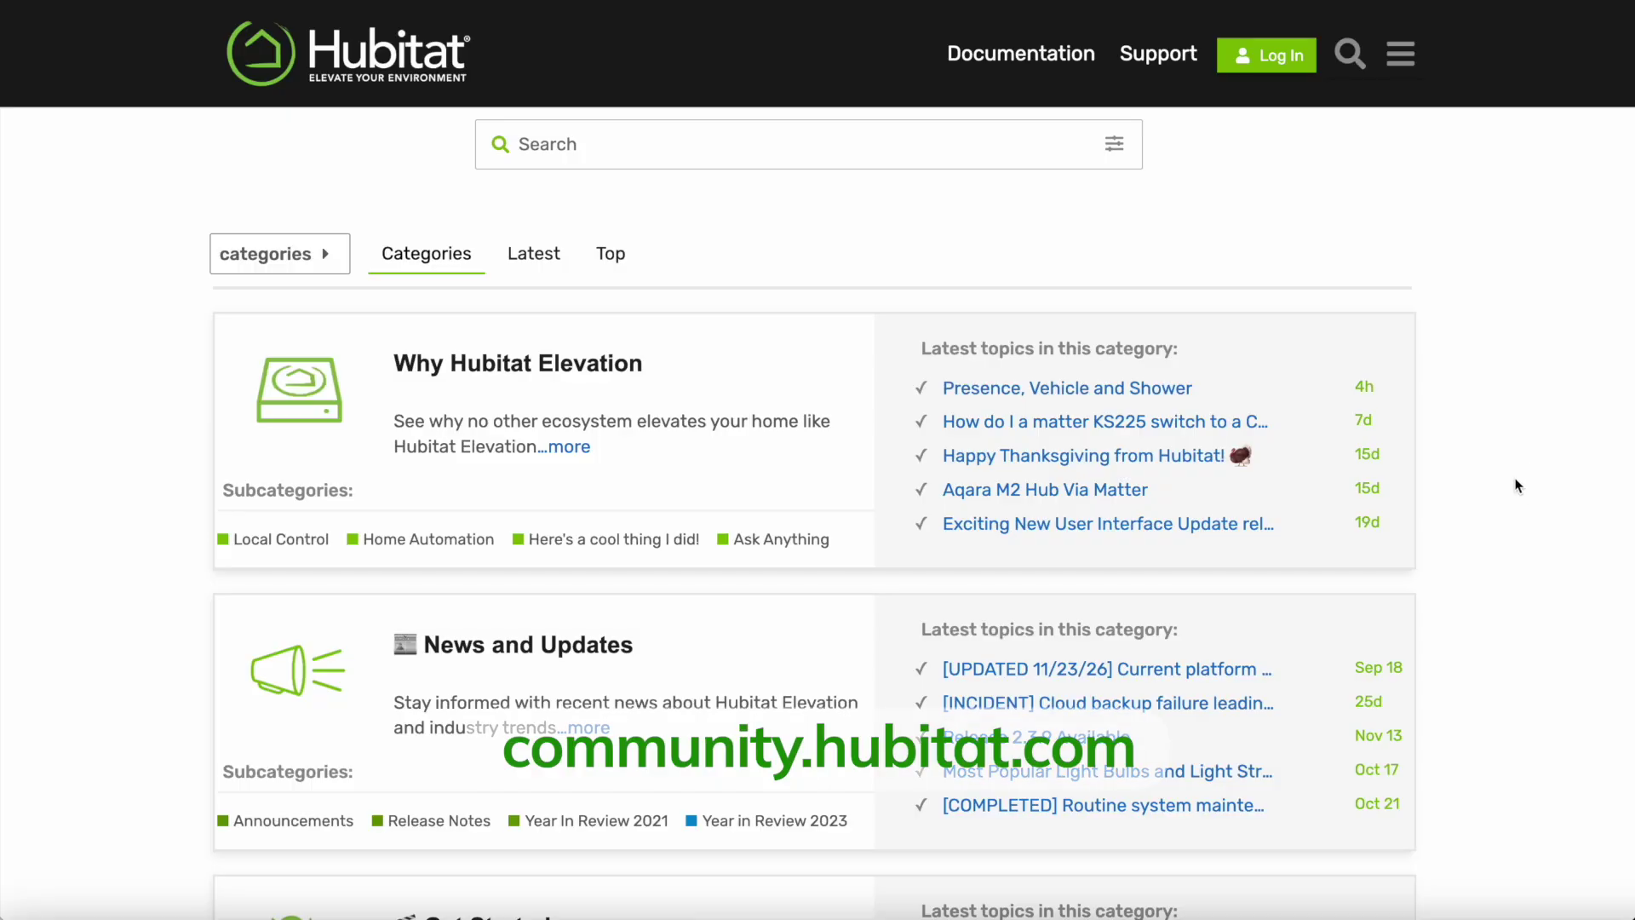
# - Scroll the forum categories down to Rule Machine, Hubitat Safety Monitor and Mobile Apps
pyautogui.scroll(-5, 1525, 508)
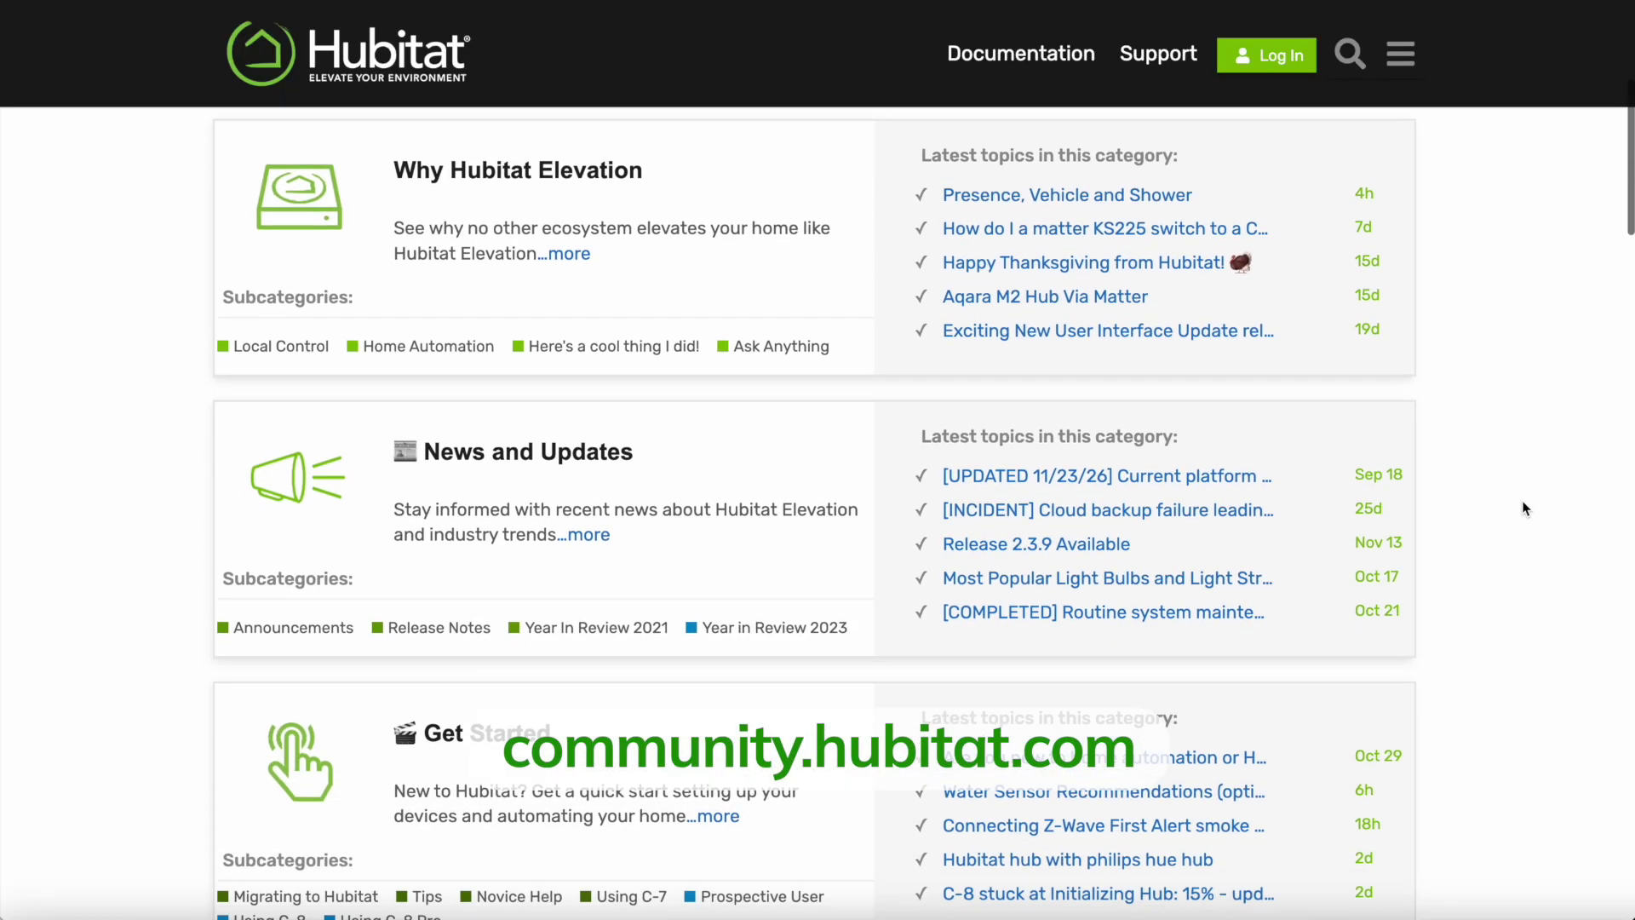
pyautogui.scroll(-11, 1524, 508)
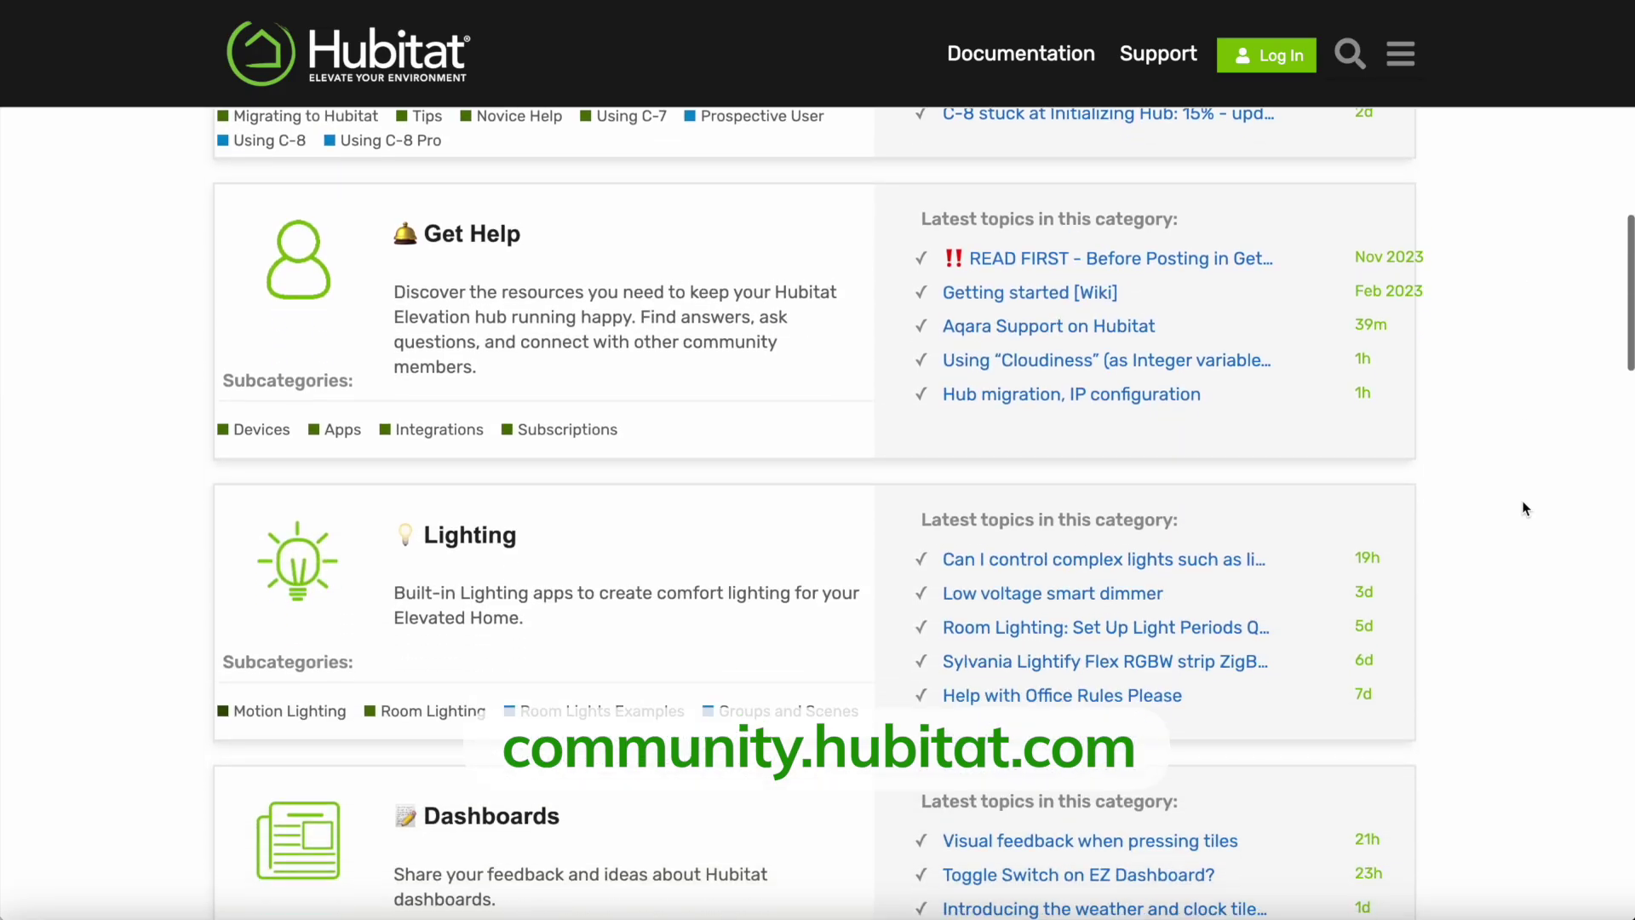
pyautogui.scroll(-16, 1524, 508)
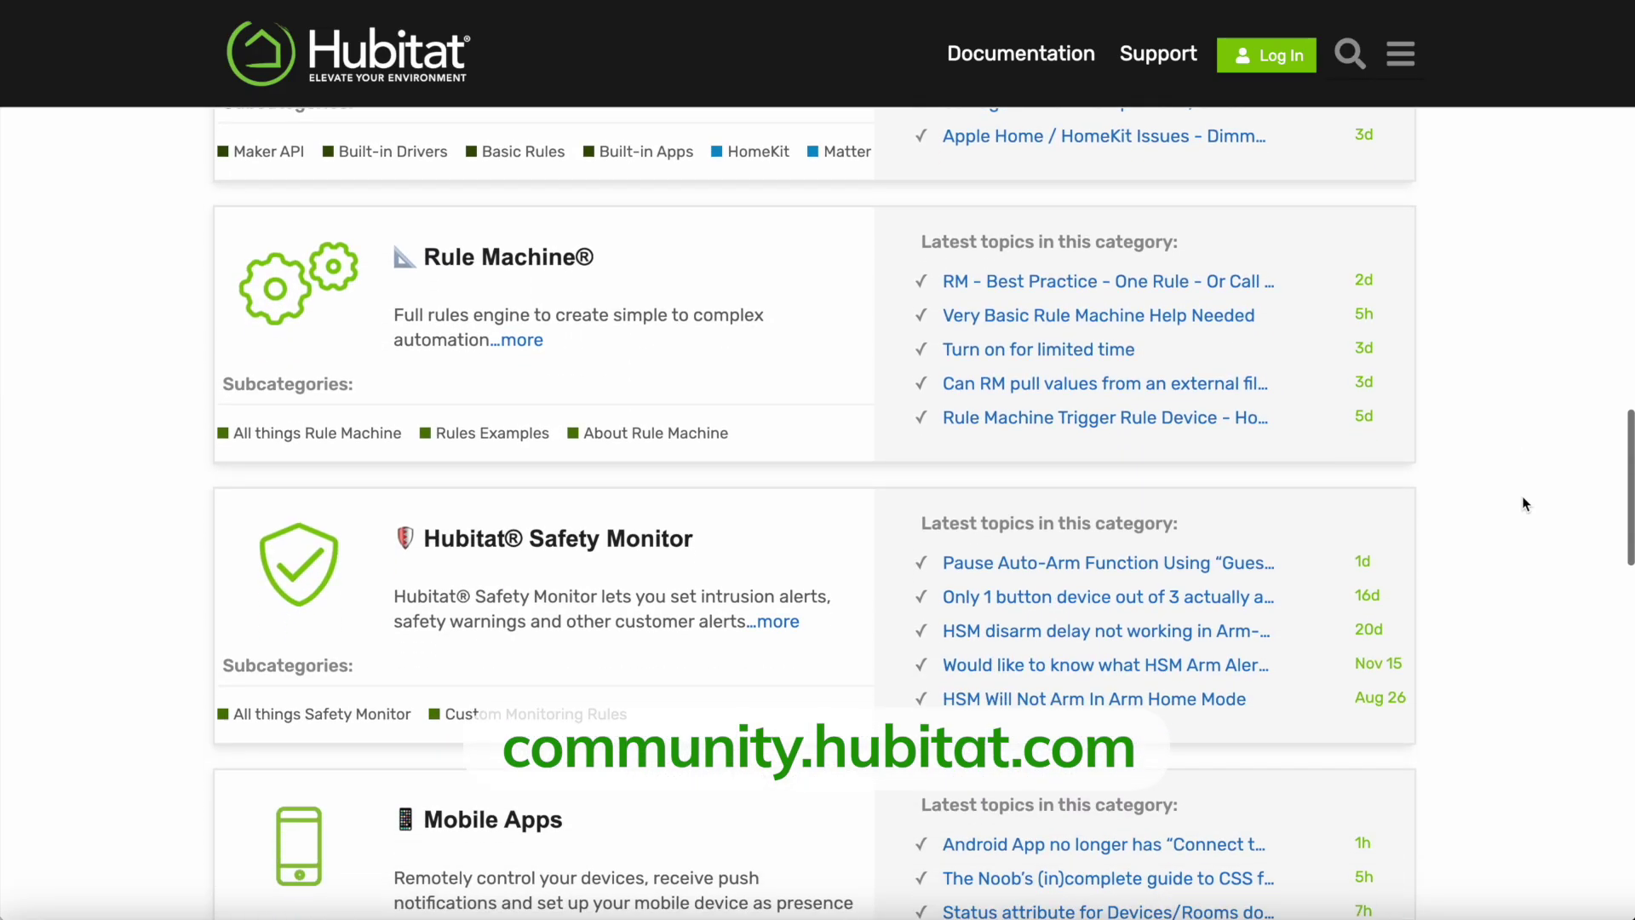